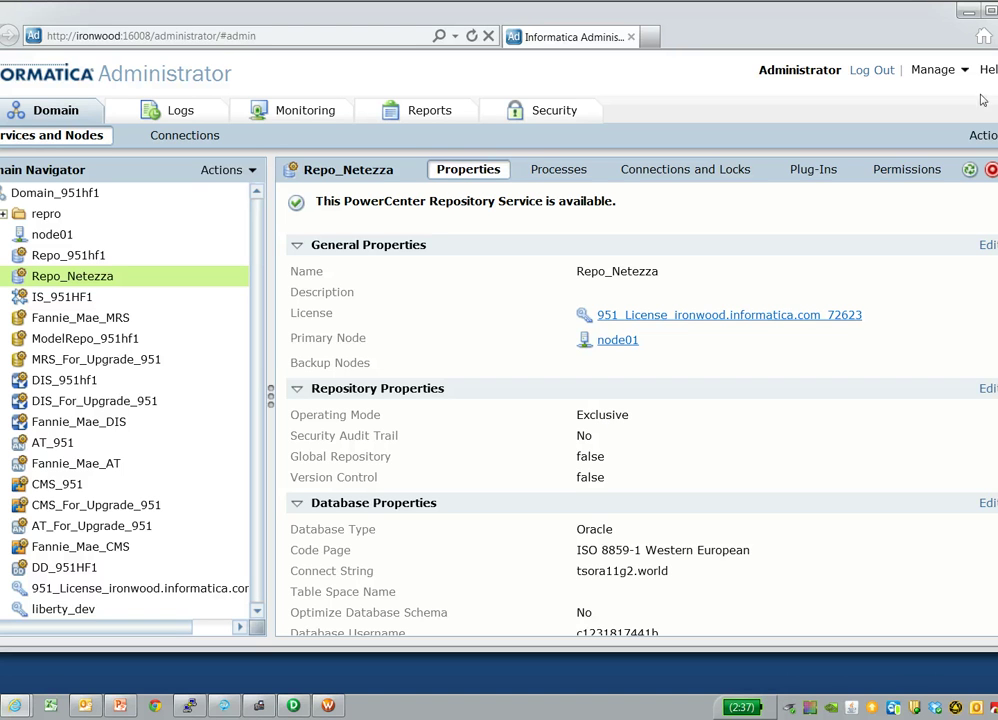
- Start registering a new plug-in for Repo_Netezza from its Plug-ins tab
click(811, 172)
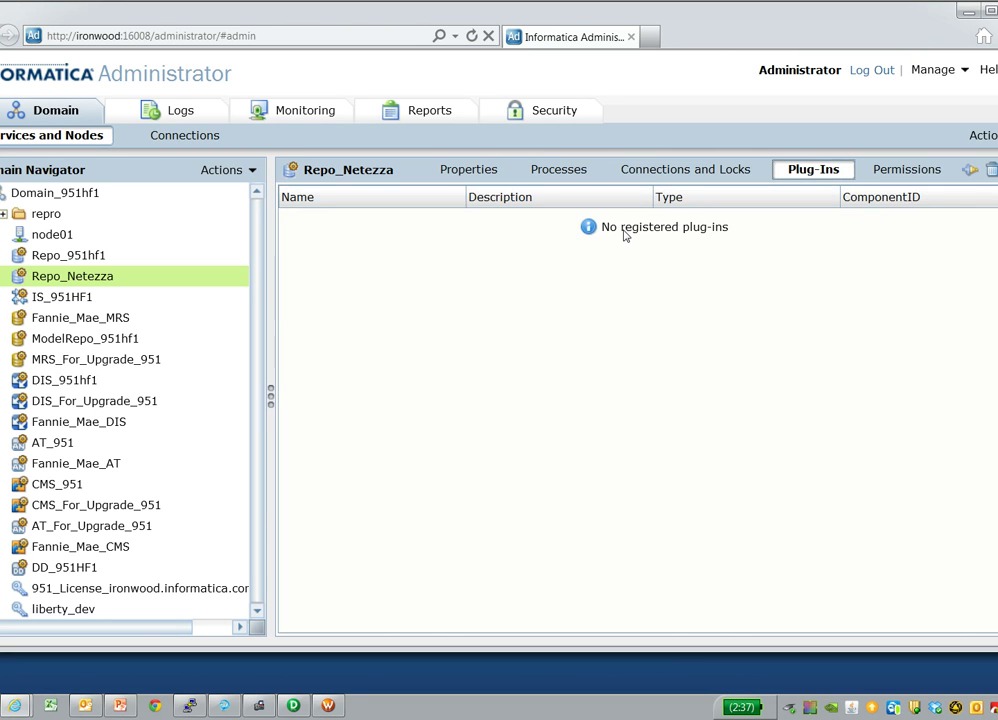
drag(845, 36, 816, 41)
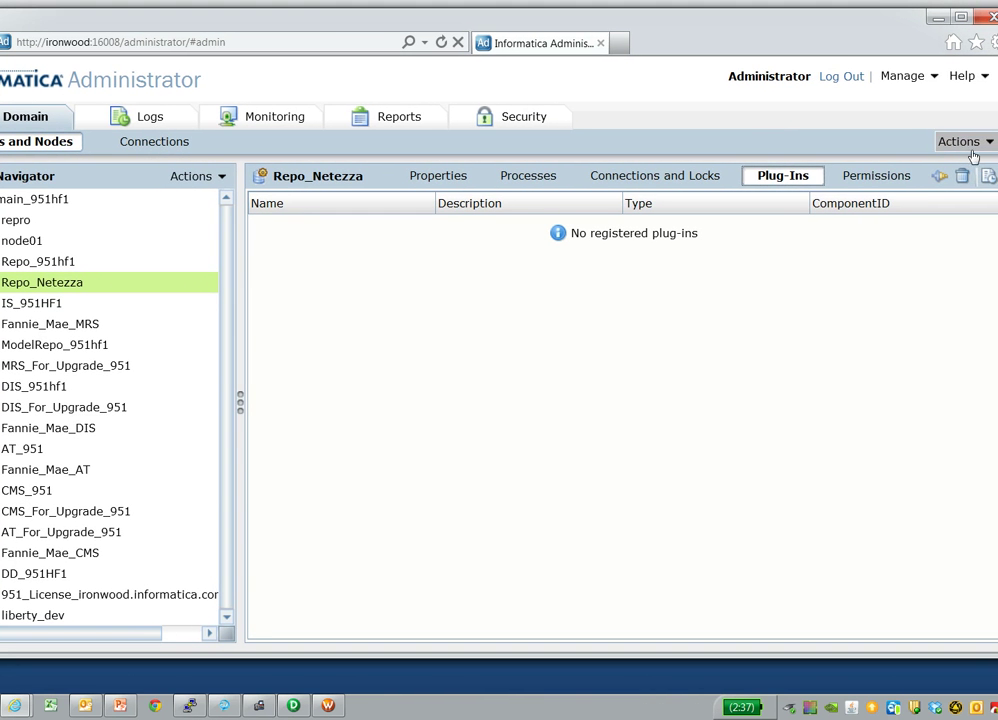
click(968, 142)
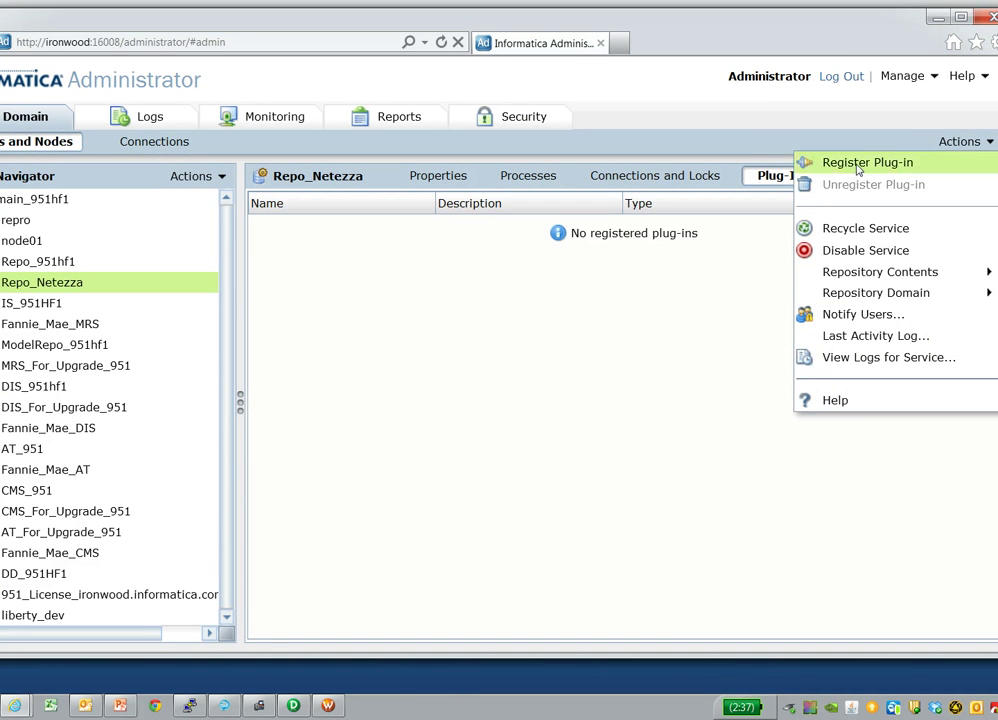
click(857, 165)
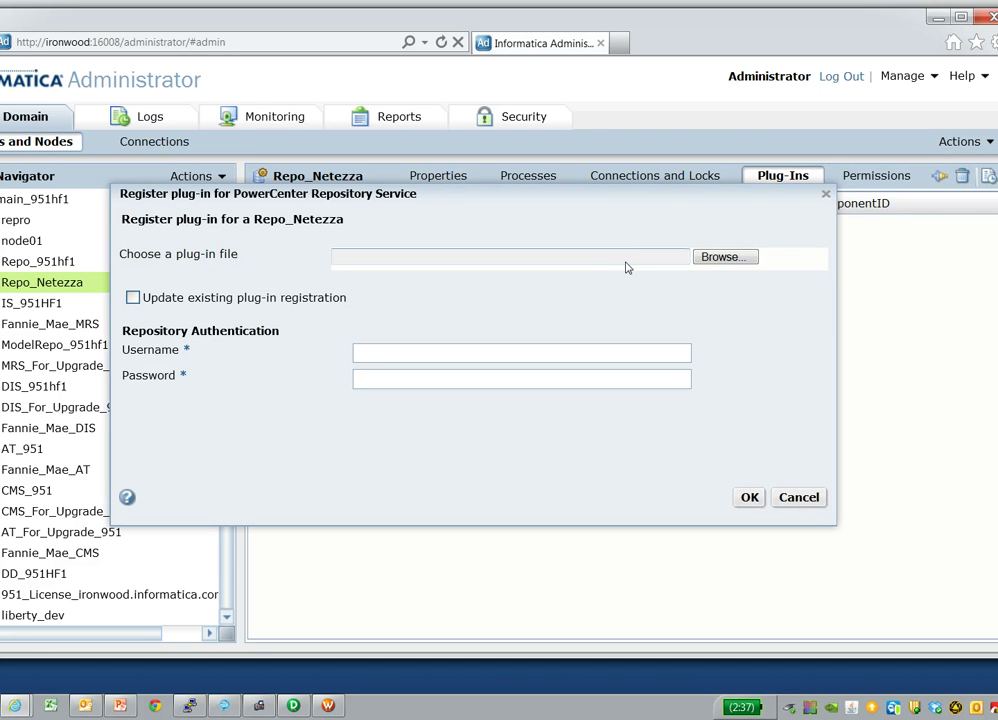
- Choose pmnetezza.xml from the Documents folder as the plug-in file
click(722, 257)
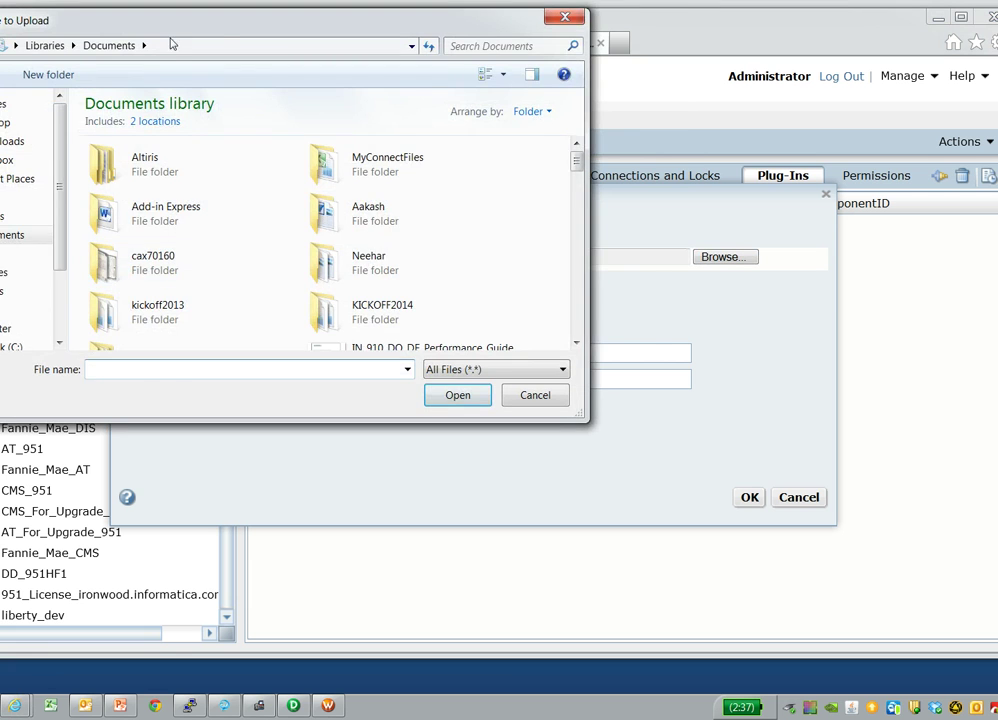
drag(138, 20, 226, 19)
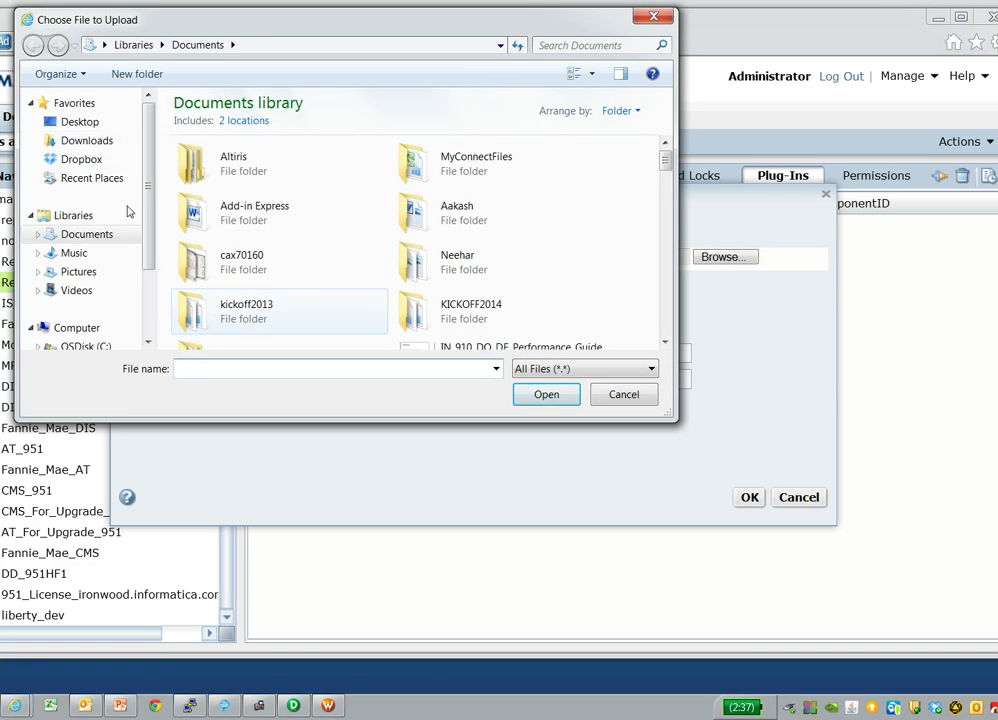
click(245, 275)
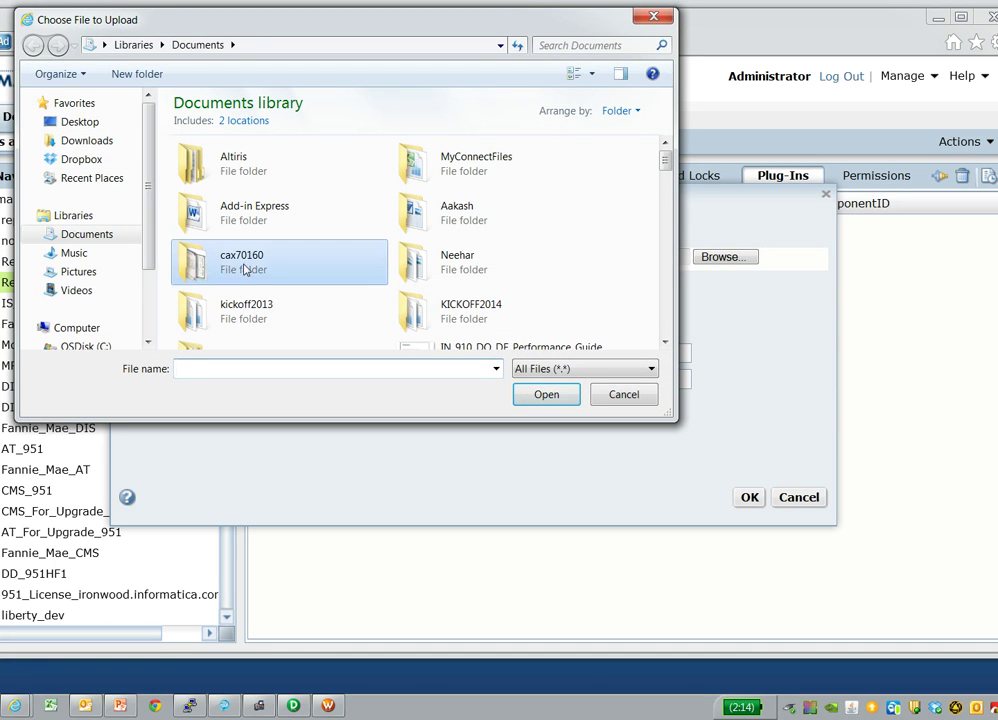
scroll(213, 255, down, 3)
text(pm)
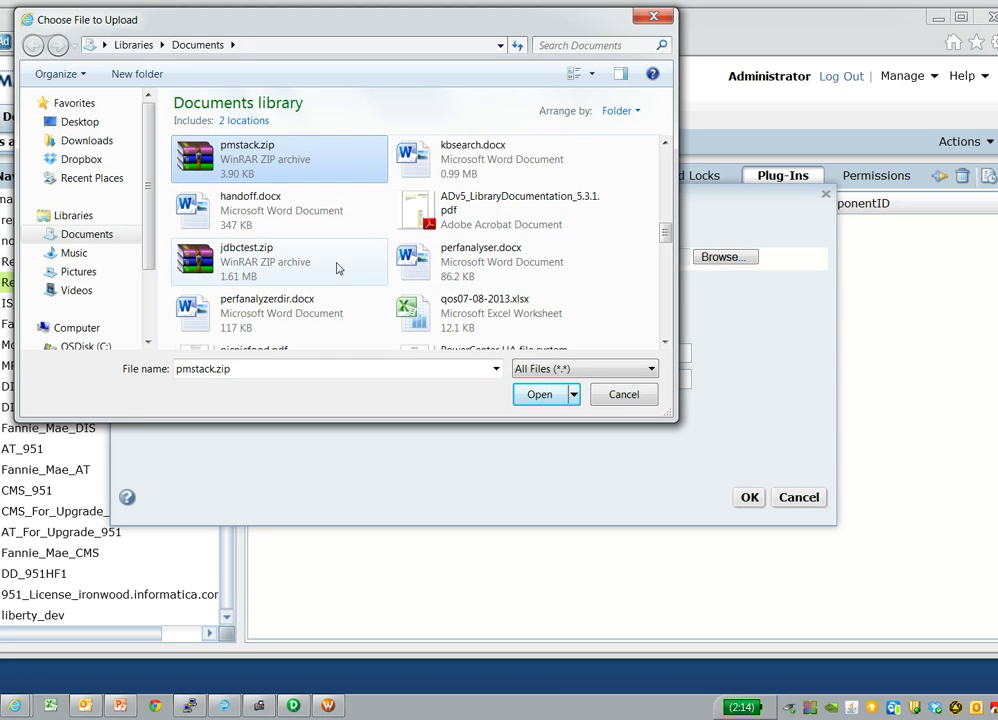
text(perfpmn)
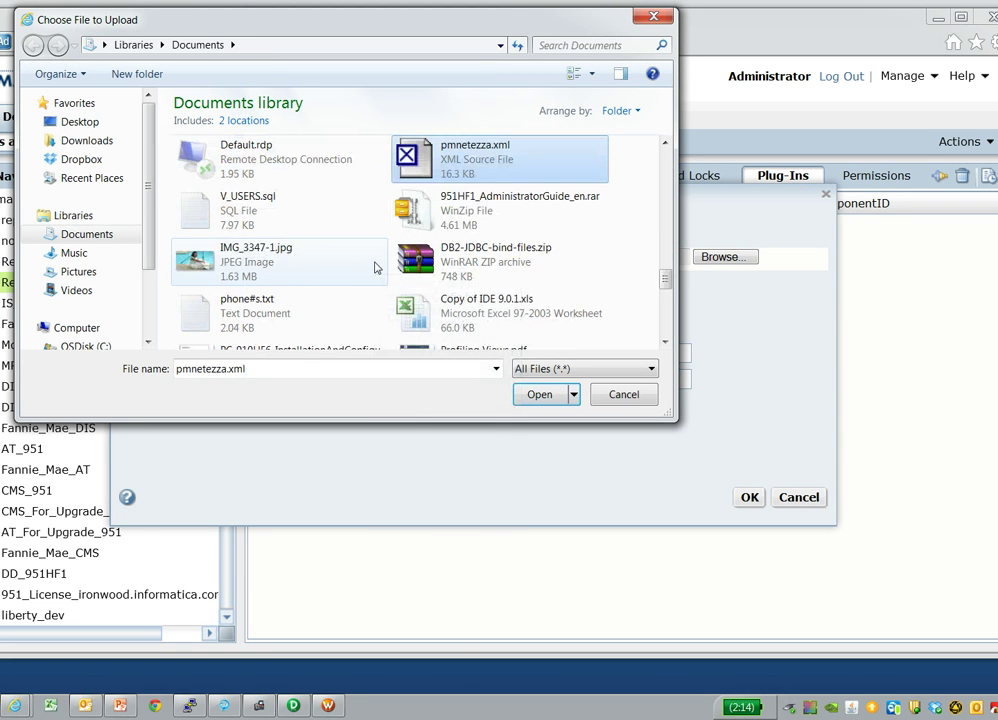
double_click(482, 155)
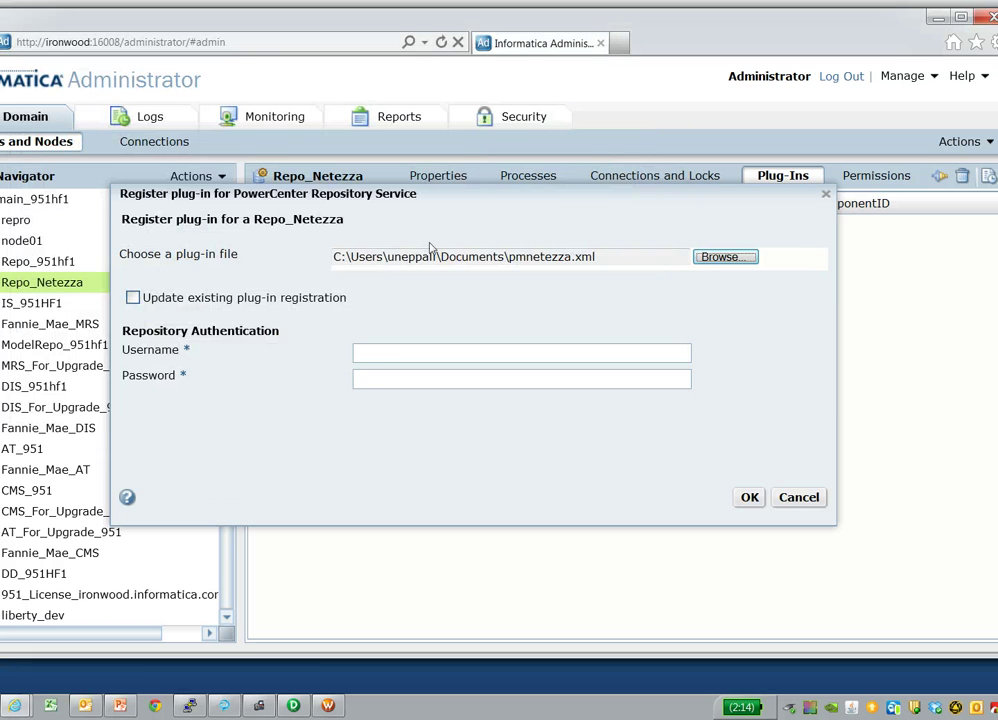
- Update the existing plug-in registration using the Administrator repository login and confirm it
click(136, 297)
click(413, 352)
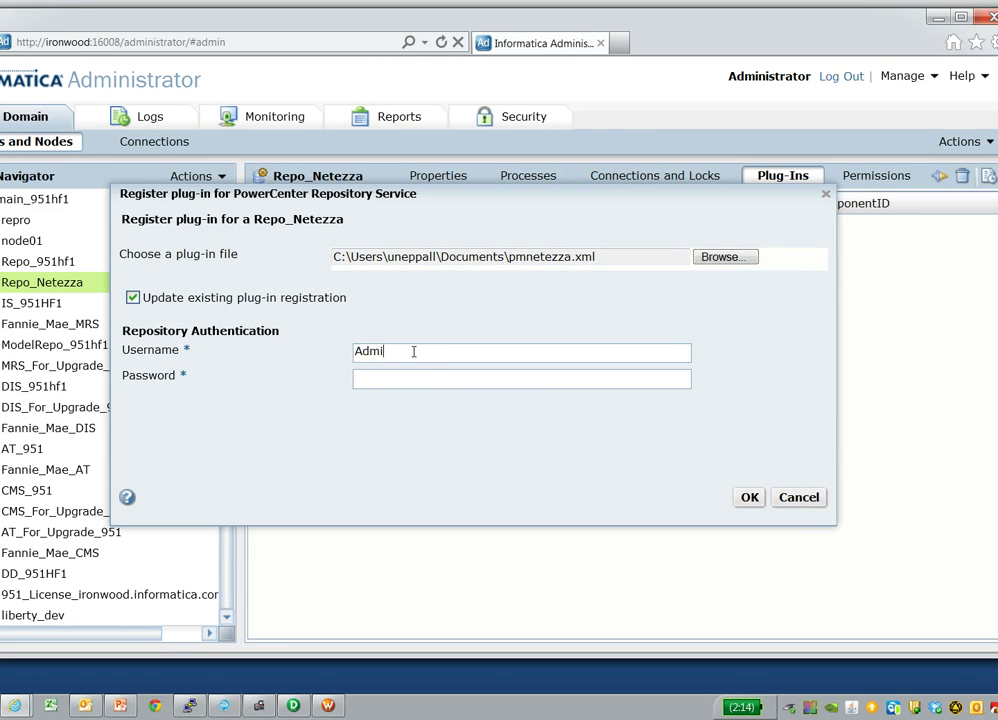
text(Administrator)
drag(434, 352, 252, 357)
click(385, 381)
text(Administrator)
click(750, 497)
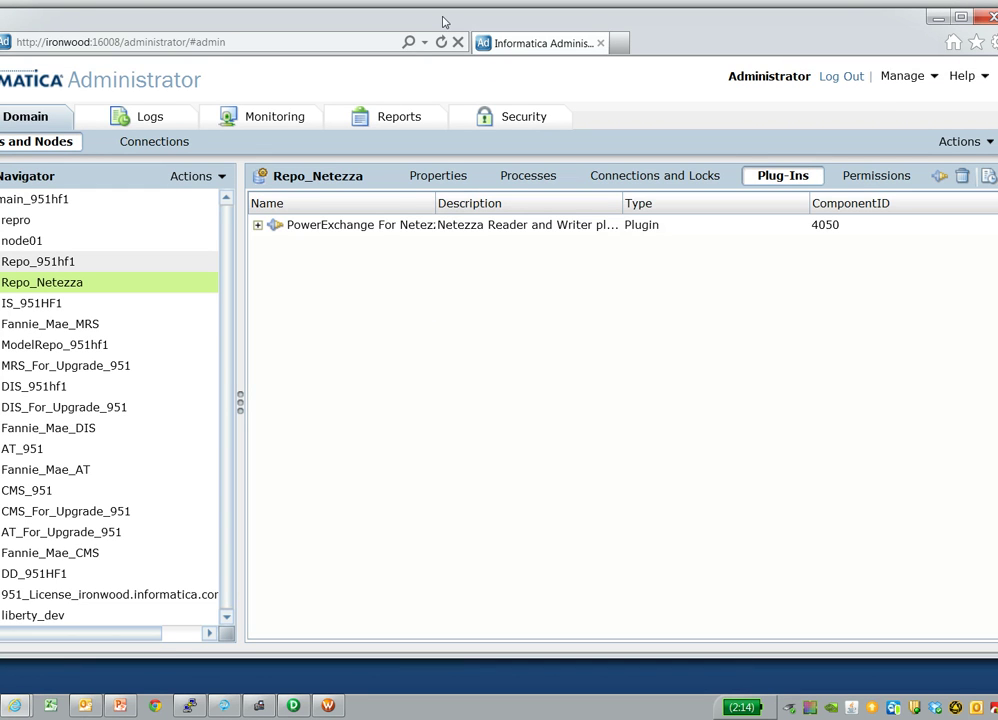
drag(444, 22, 491, 22)
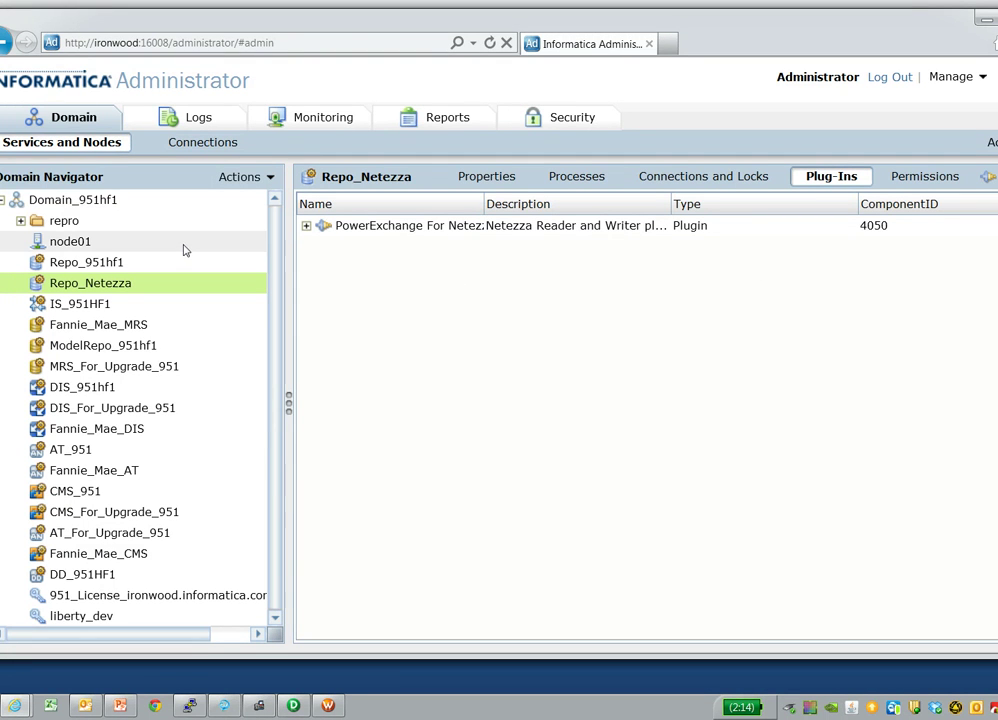
mouse_move(183, 250)
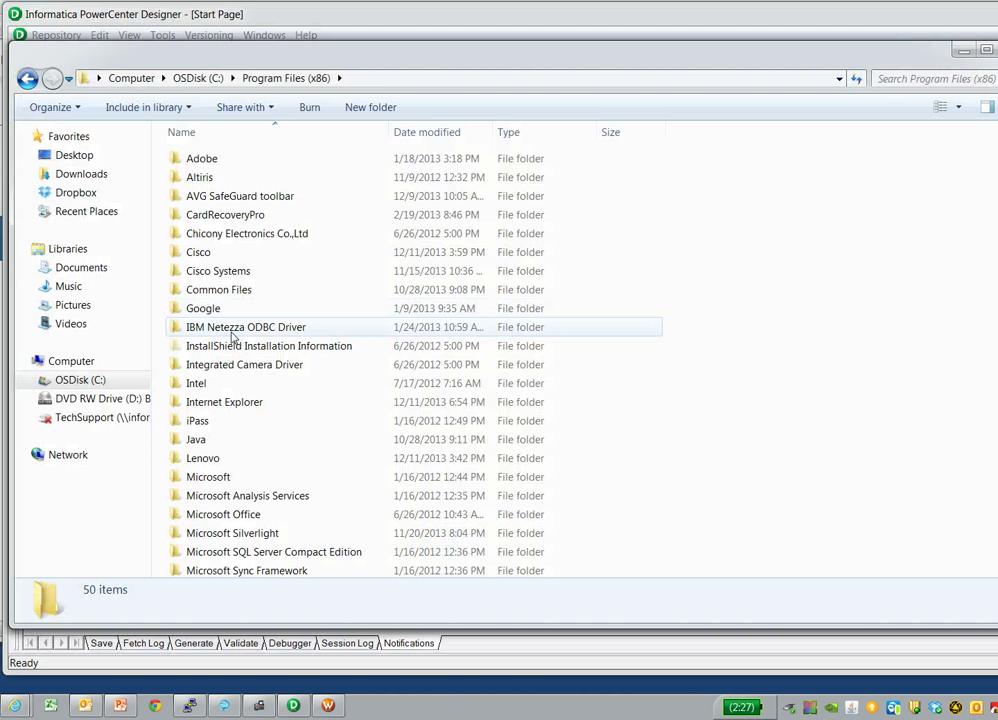
- Check the IBM Netezza ODBC Driver\jre folder in Program Files (x86), then return to Designer
mouse_move(235, 335)
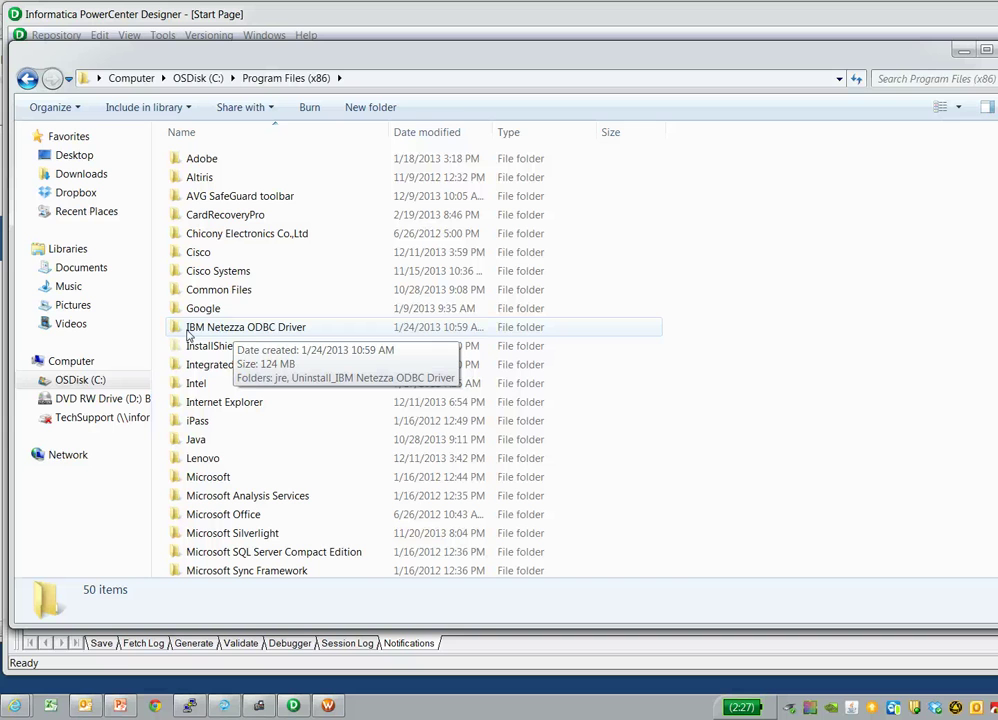
click(188, 336)
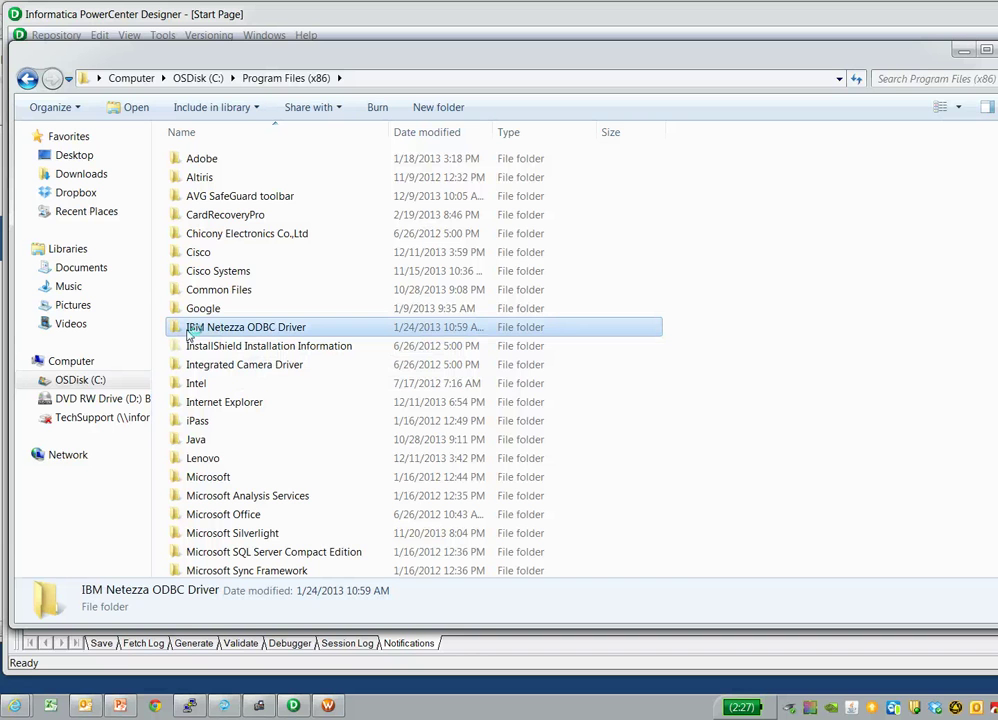
double_click(188, 336)
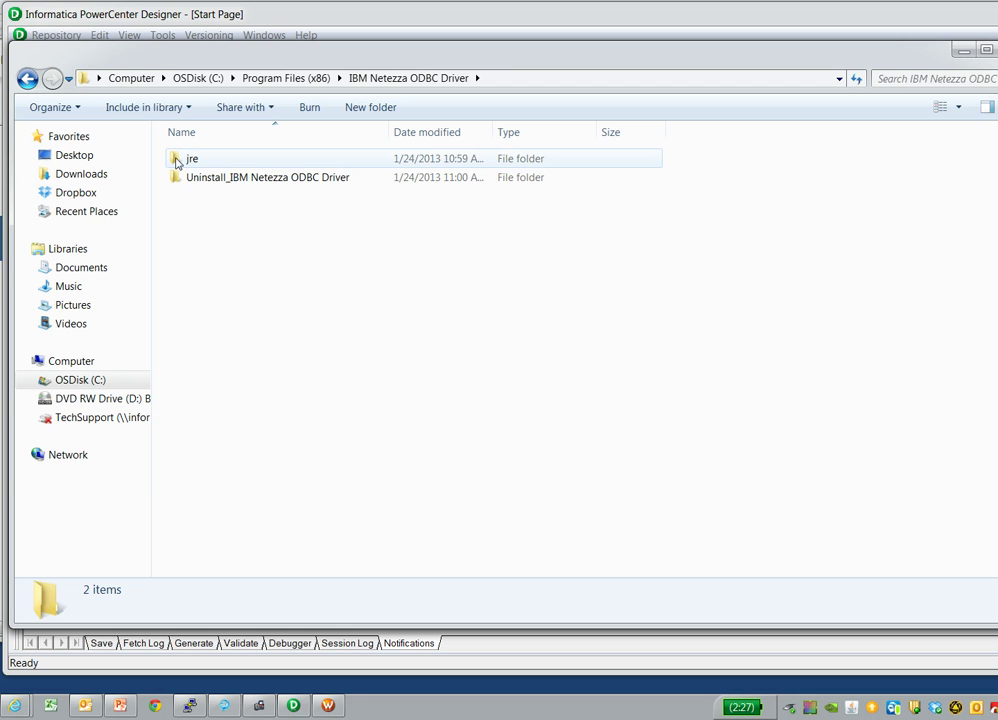
double_click(186, 159)
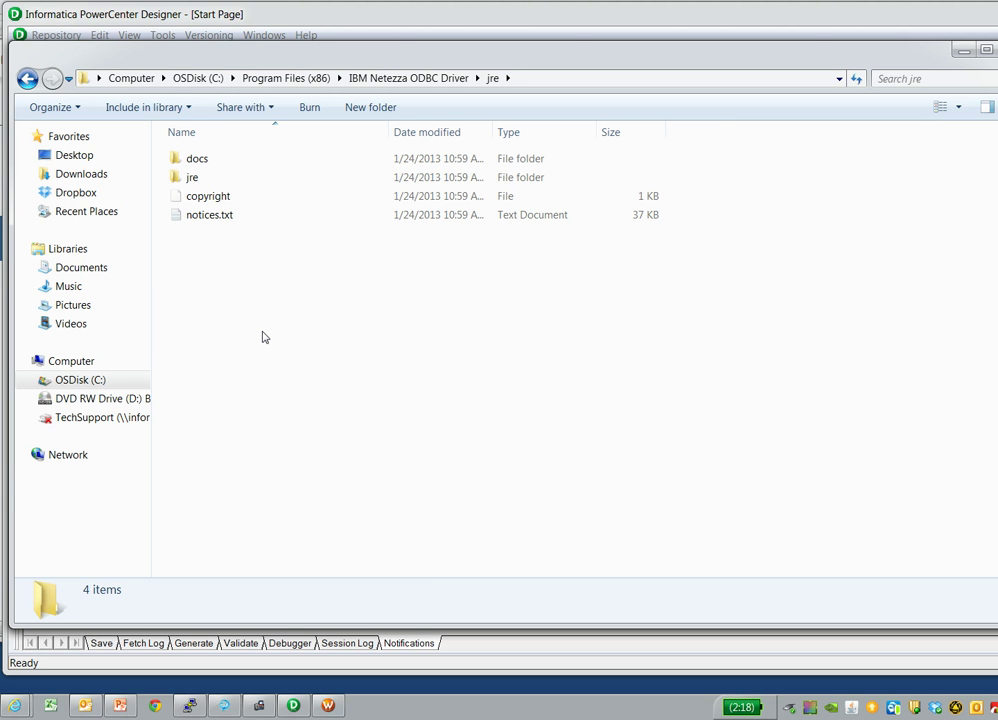
click(259, 706)
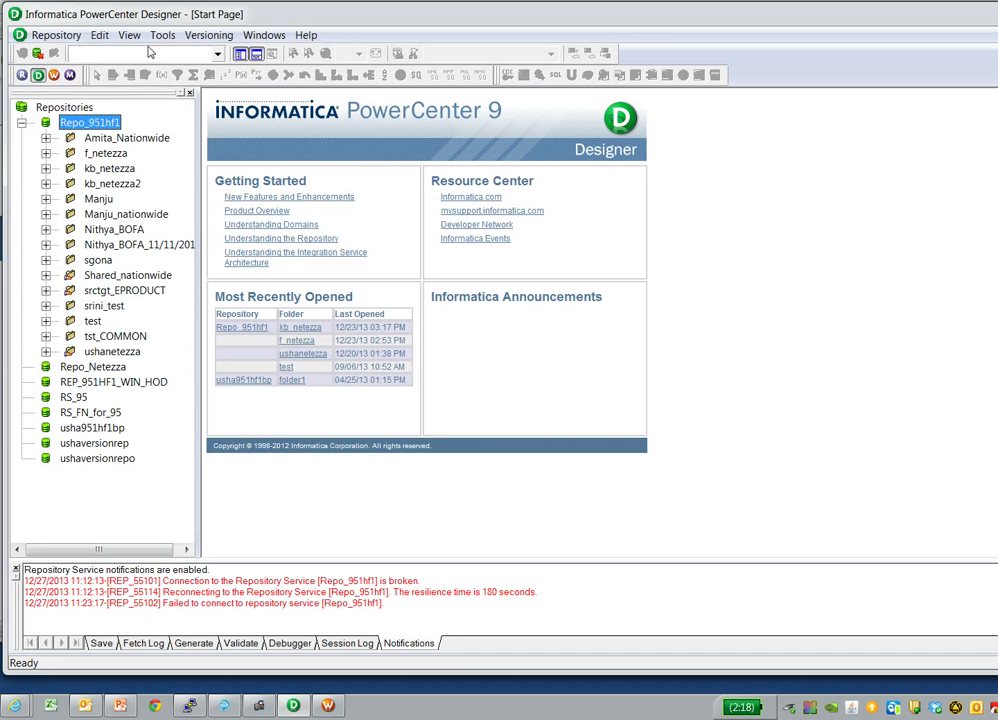
- Open kb_netezza2 and view the System DSNs from the source import's ODBC administrator
right_click(110, 184)
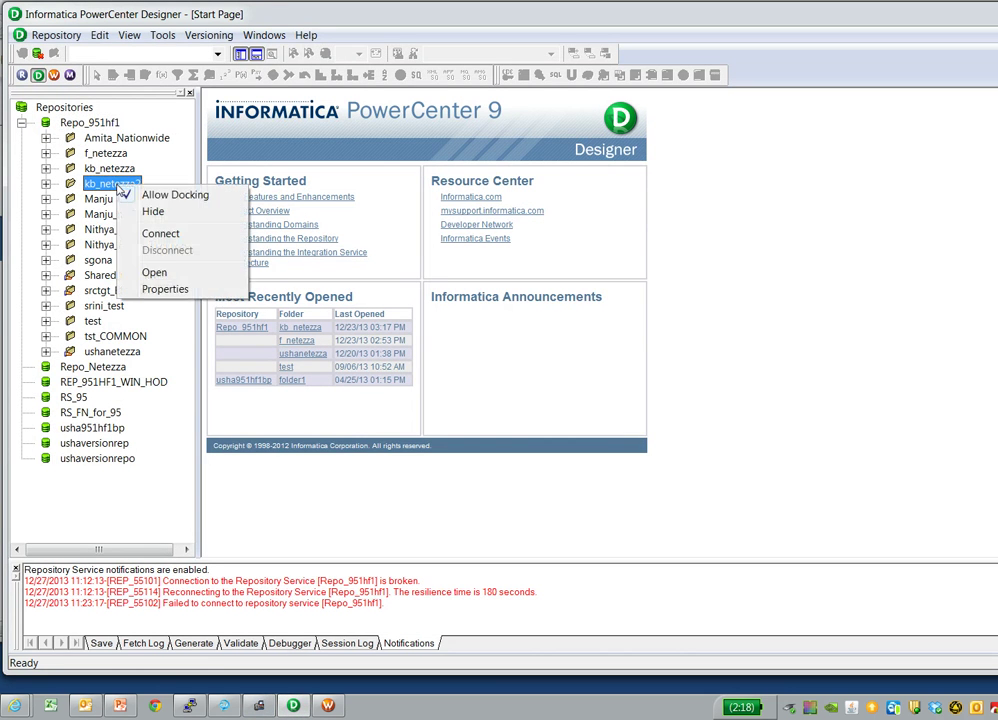
click(155, 272)
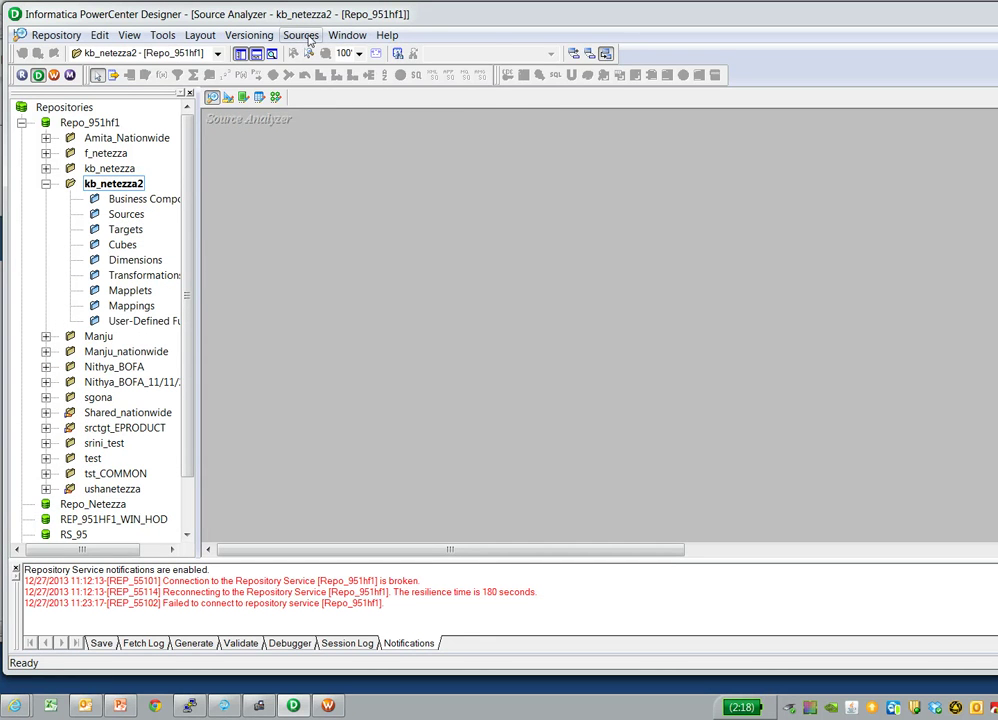
click(303, 36)
click(324, 55)
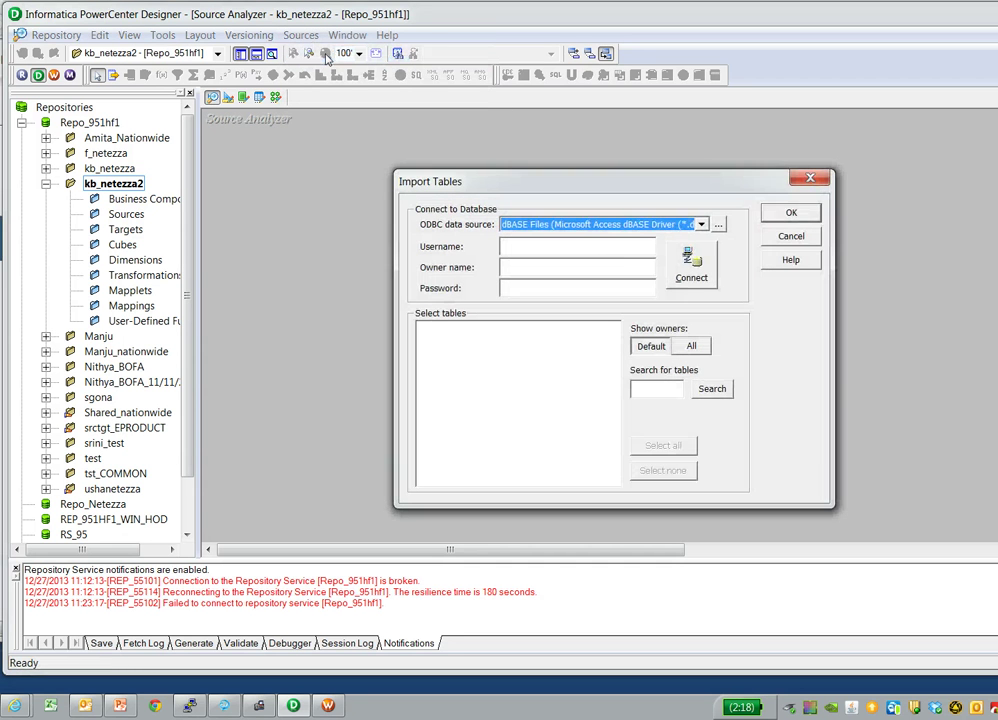
click(718, 225)
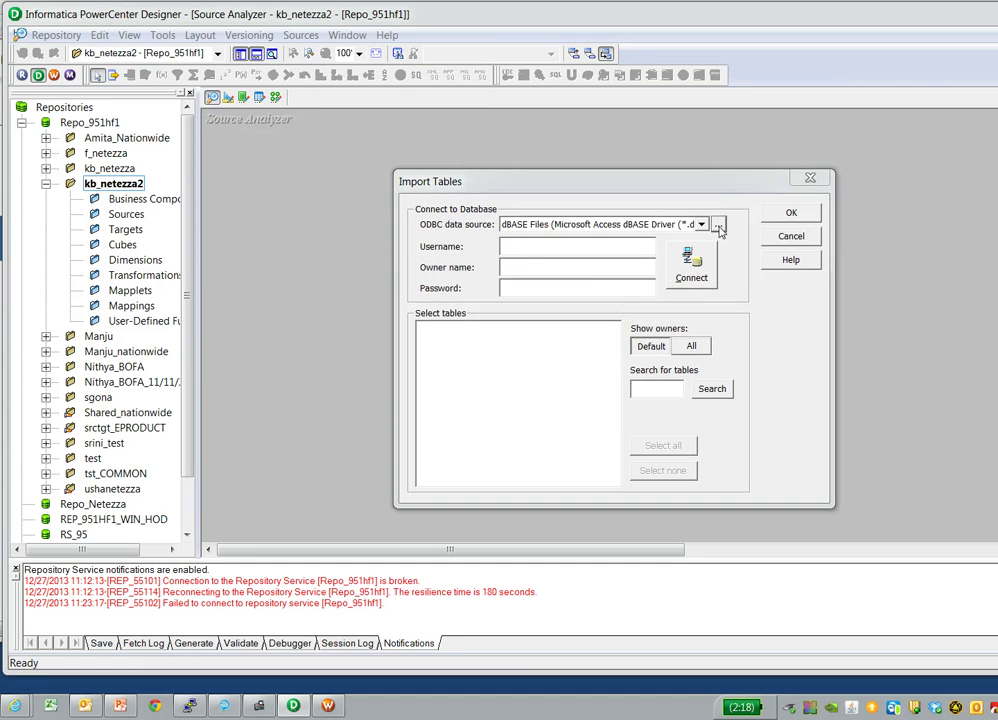
click(494, 215)
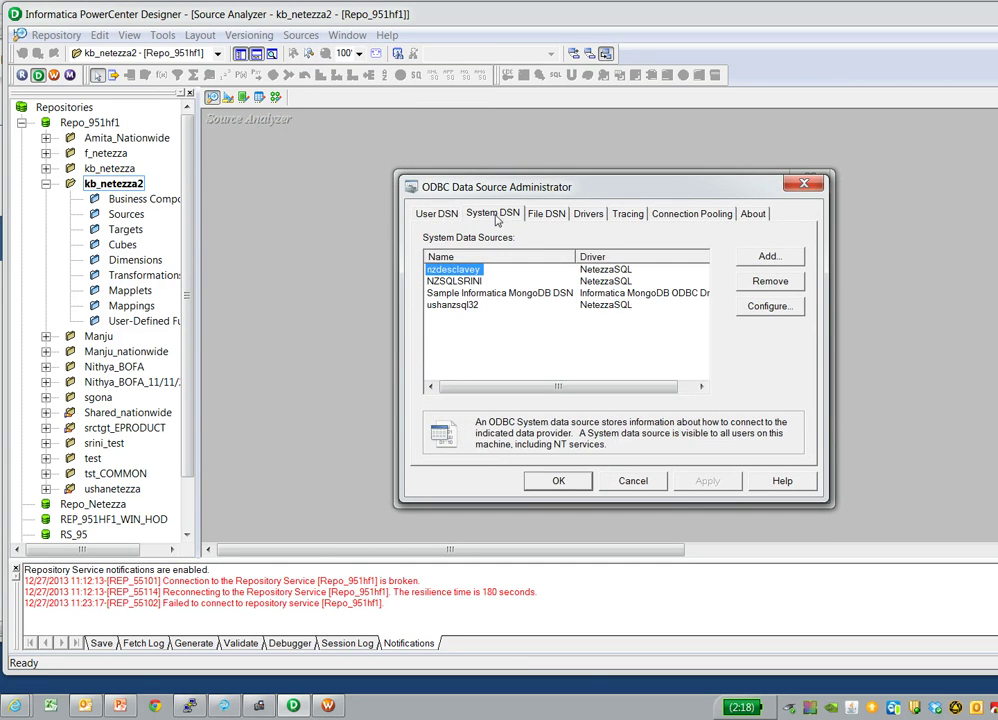
- Try adding a NetezzaSQL system data source, cancel its setup, and close the ODBC administrator
click(768, 258)
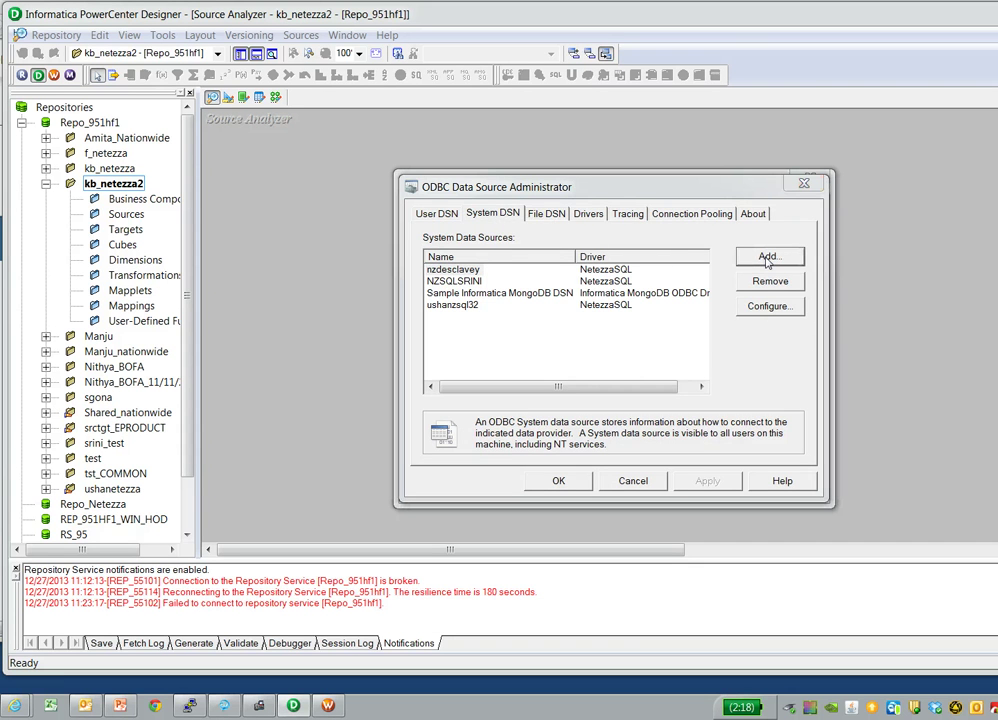
drag(801, 274, 802, 363)
click(575, 341)
click(703, 466)
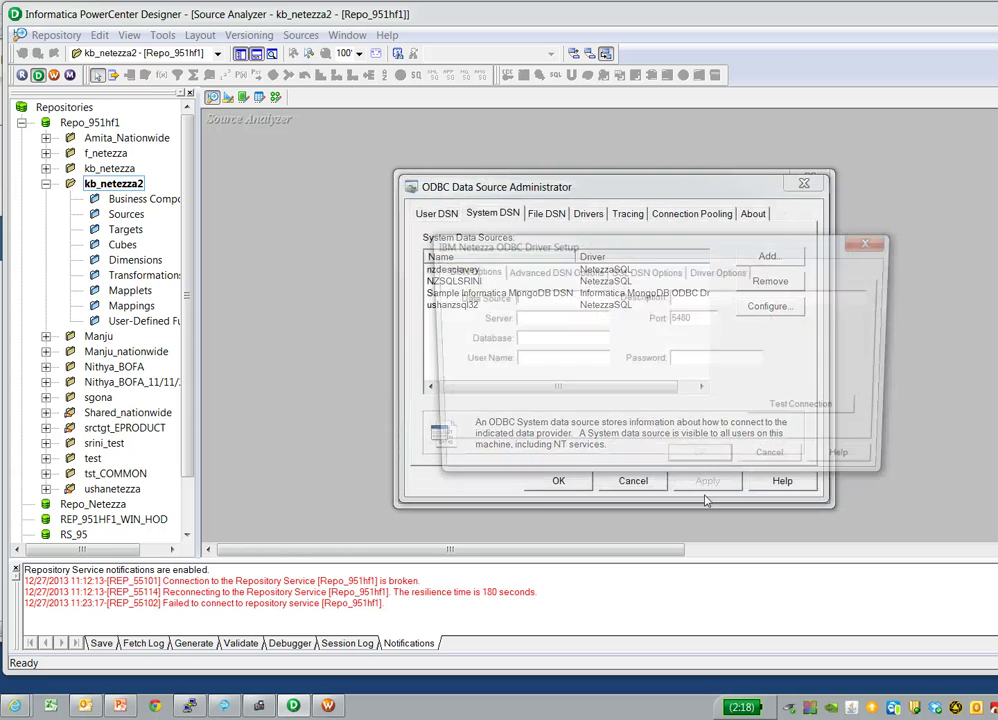
text(sample)
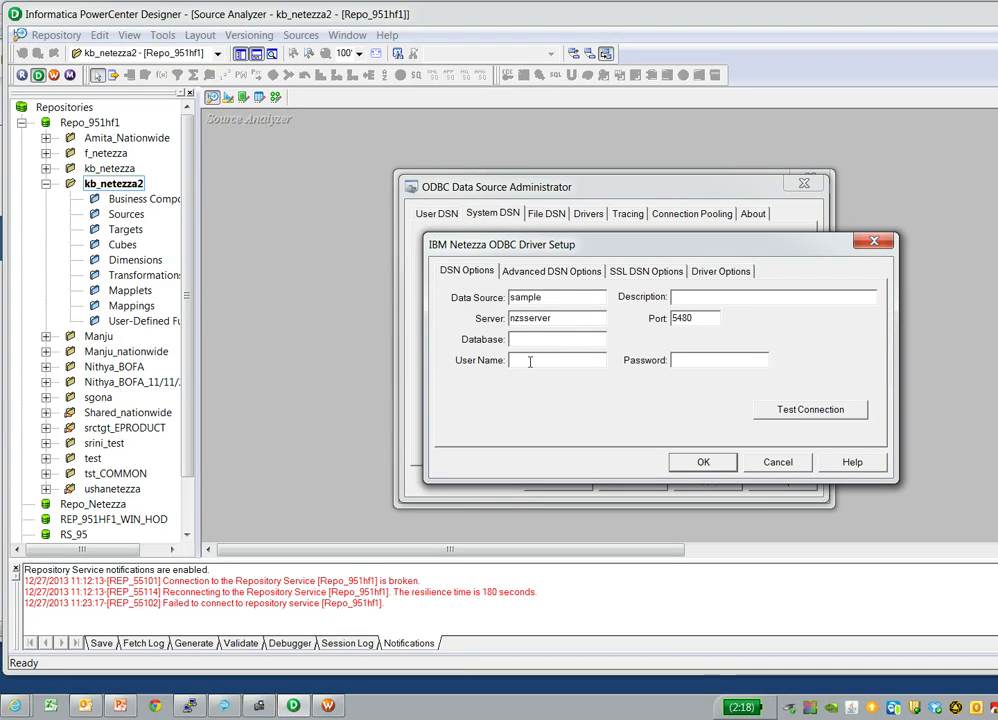
click(776, 462)
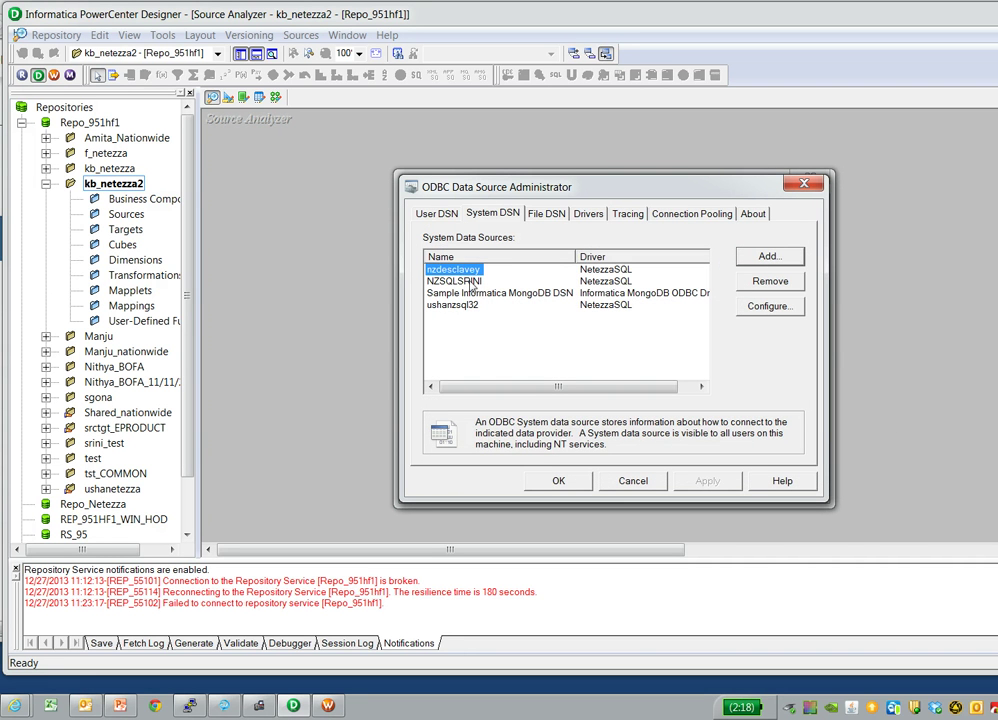
click(558, 480)
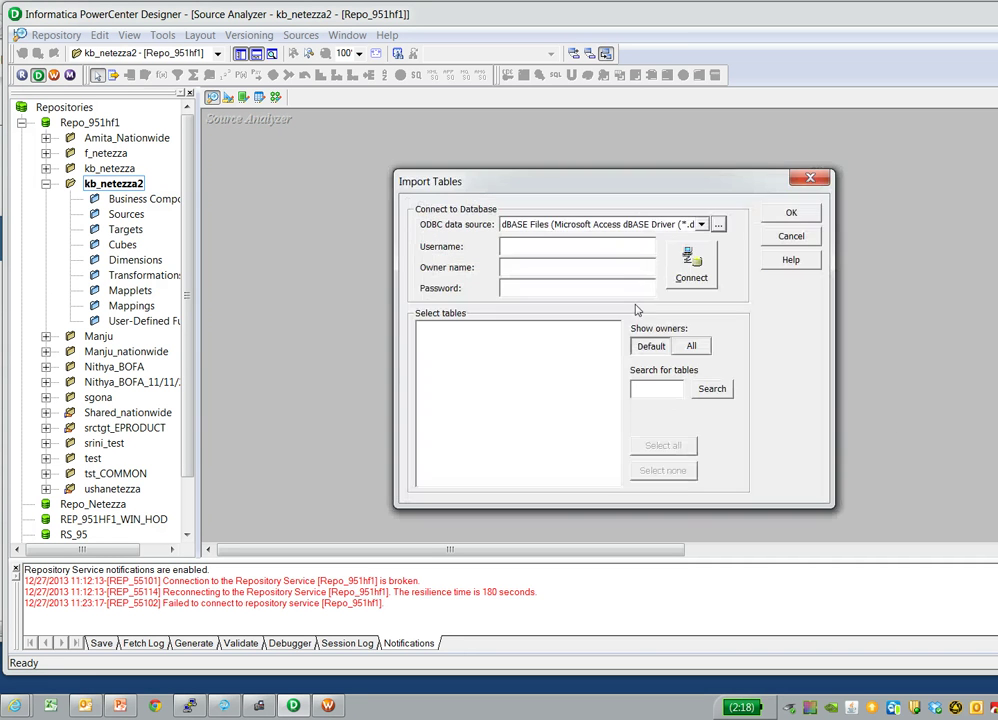
- Connect to the nzdesclavey NetezzaSQL data source as user admin
click(703, 226)
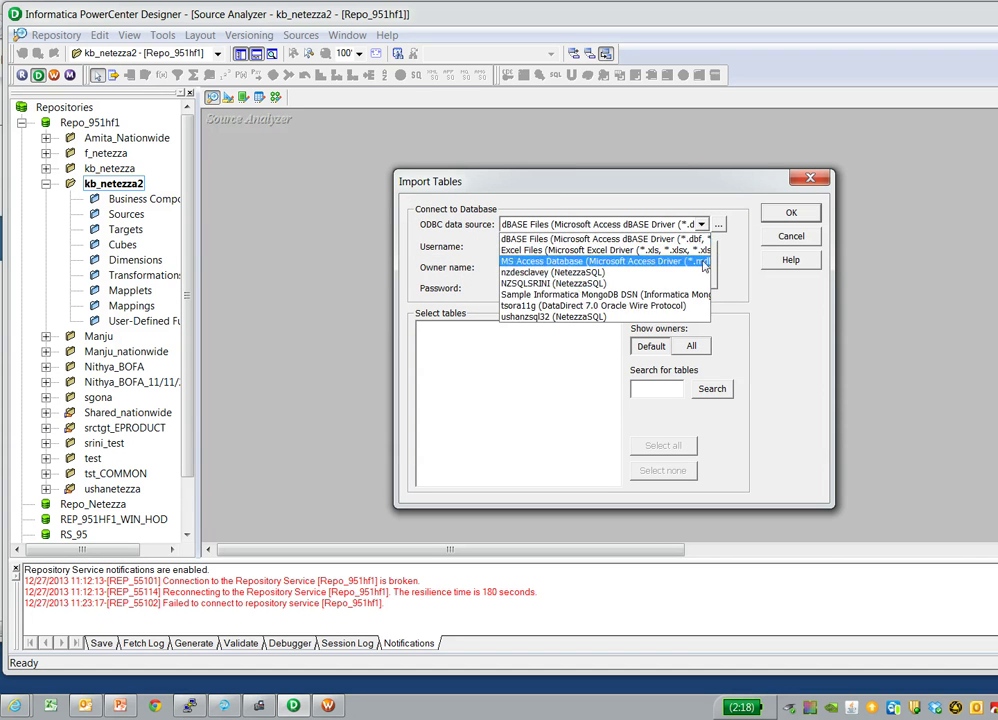
click(544, 273)
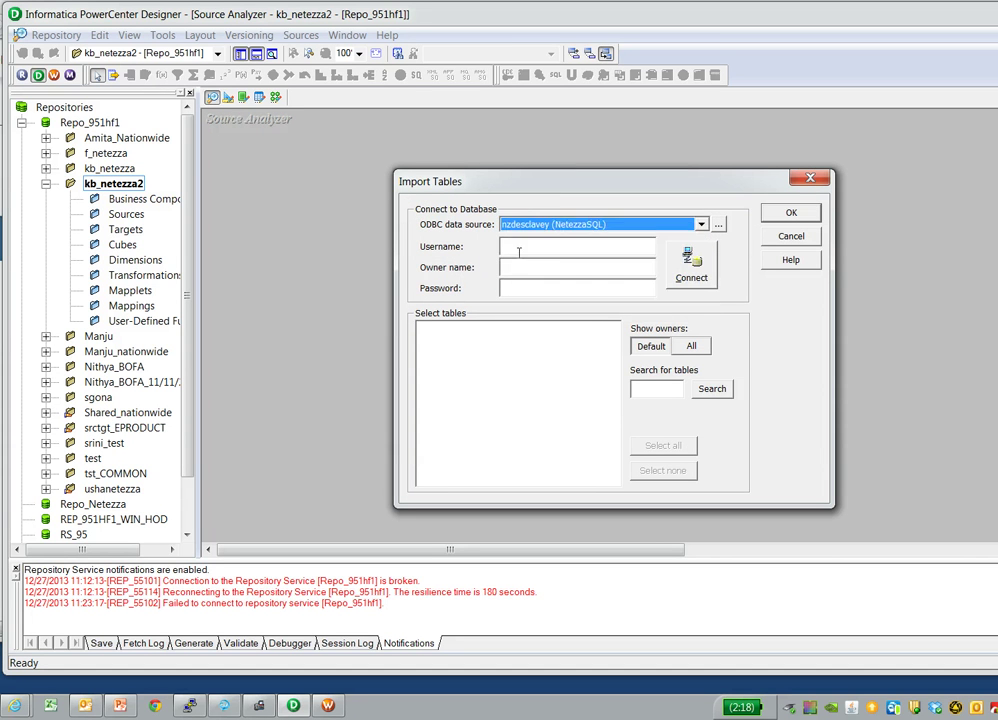
click(526, 249)
text(admin)
key(Tab)
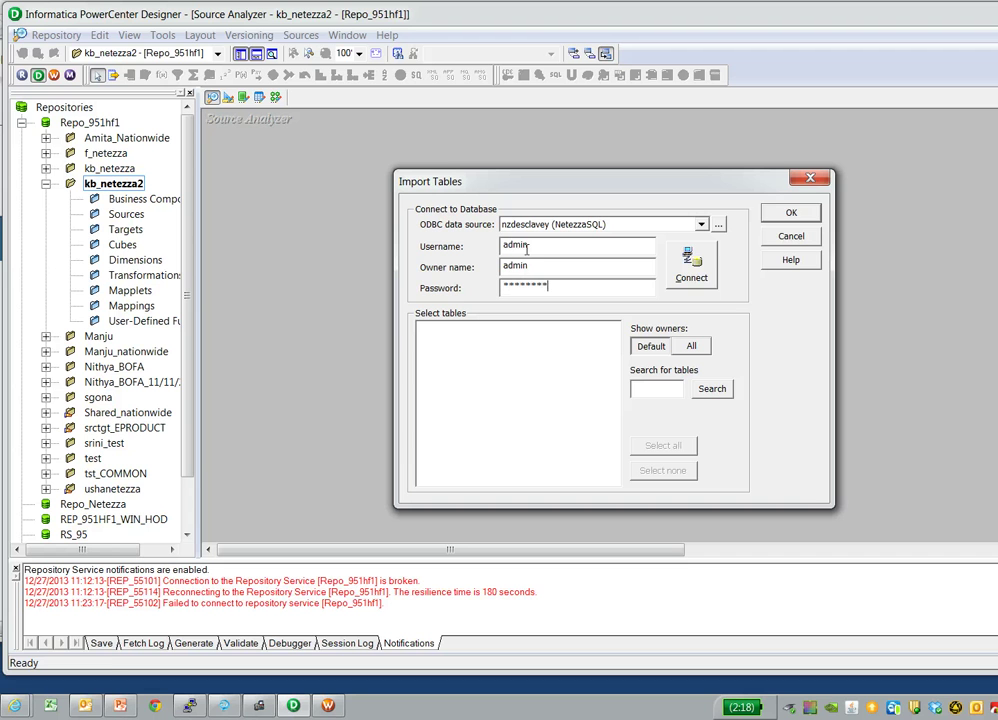
click(691, 268)
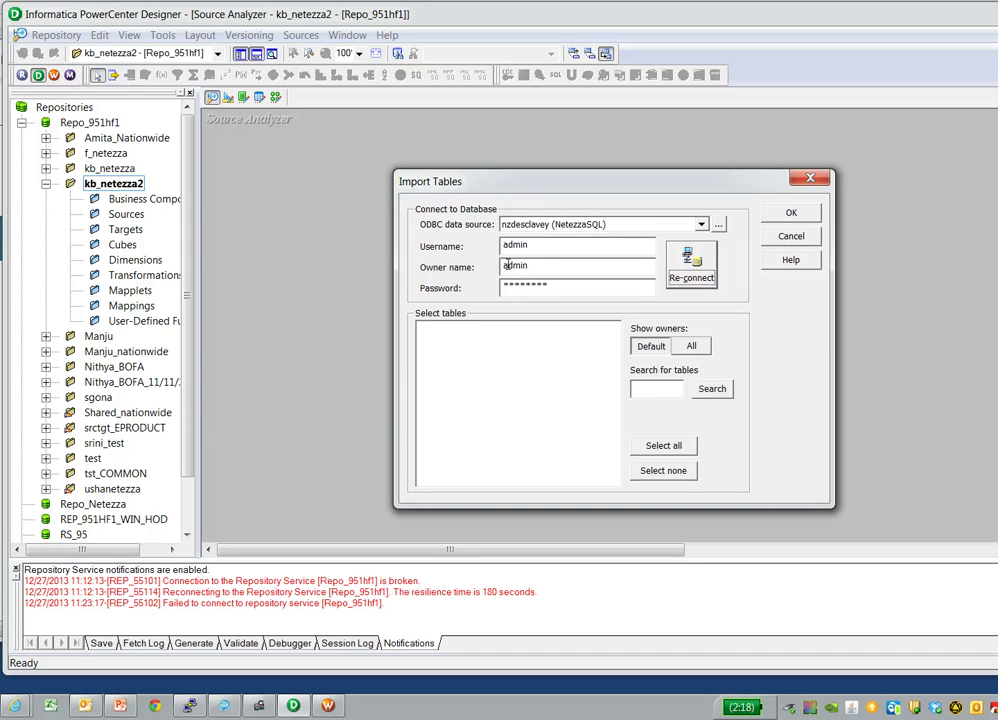
- Import the ADMIN owner's EMP table as a source definition
click(690, 346)
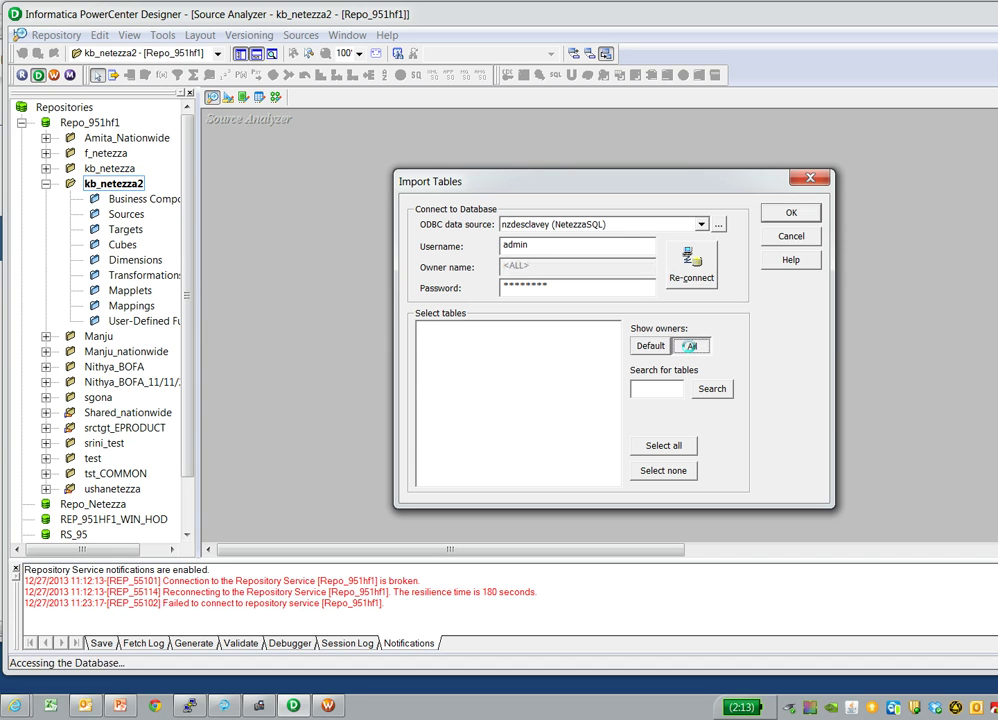
click(421, 328)
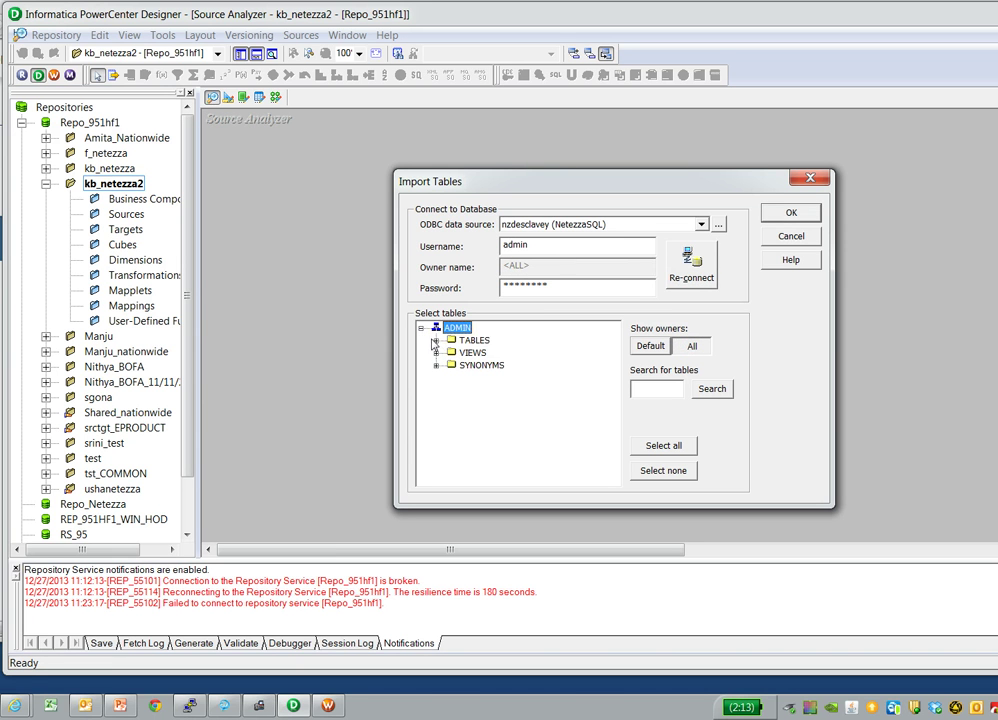
click(435, 341)
click(614, 355)
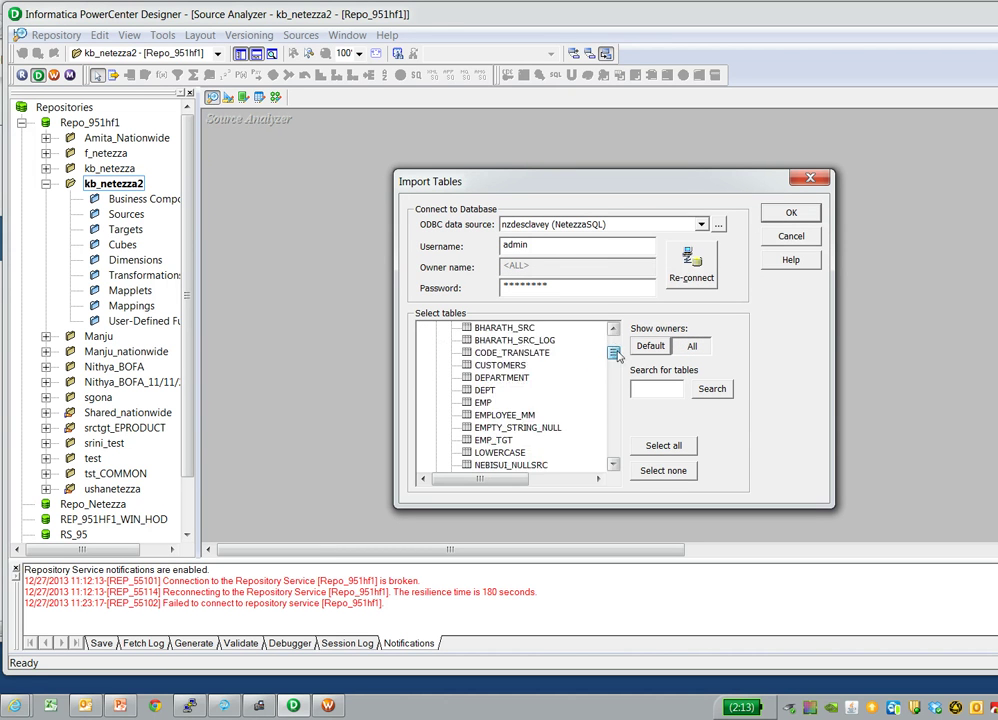
click(615, 355)
click(482, 340)
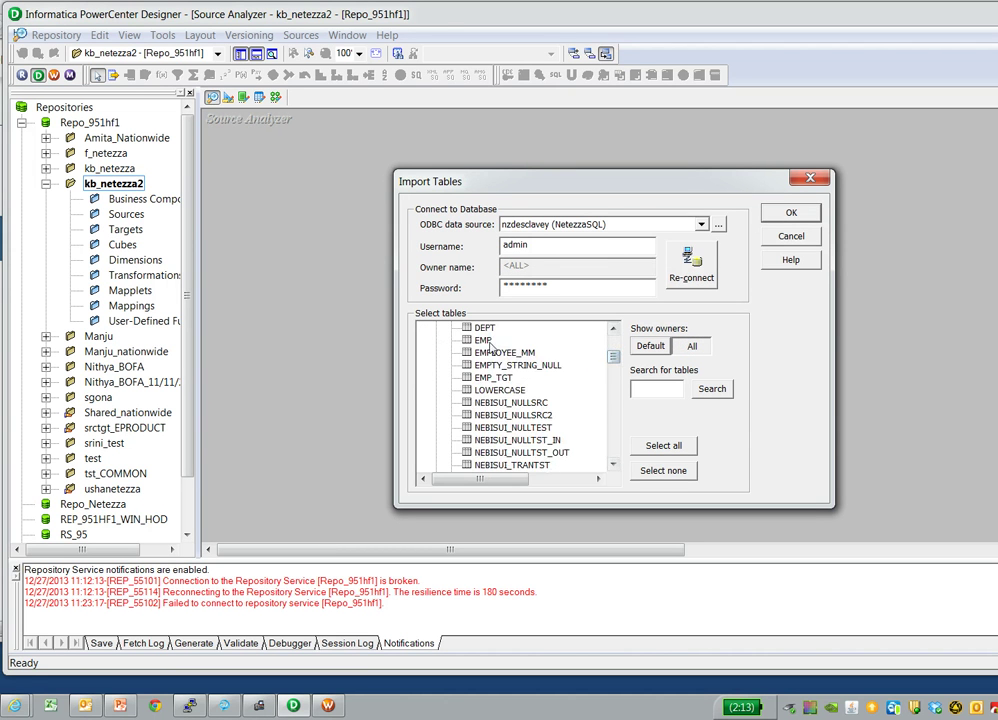
click(789, 216)
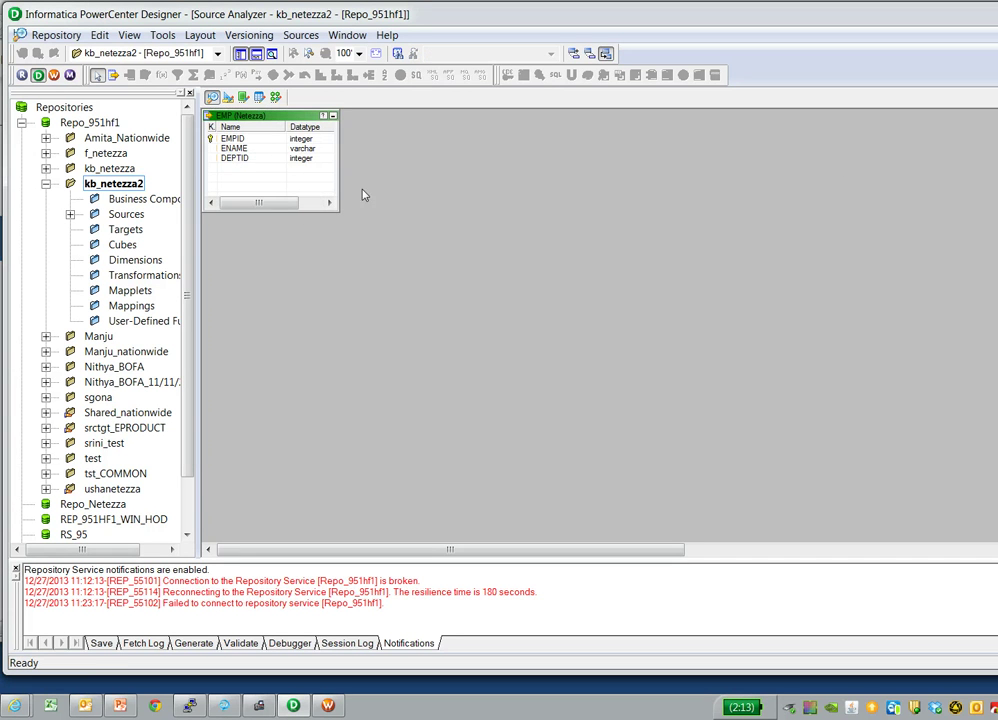
click(229, 98)
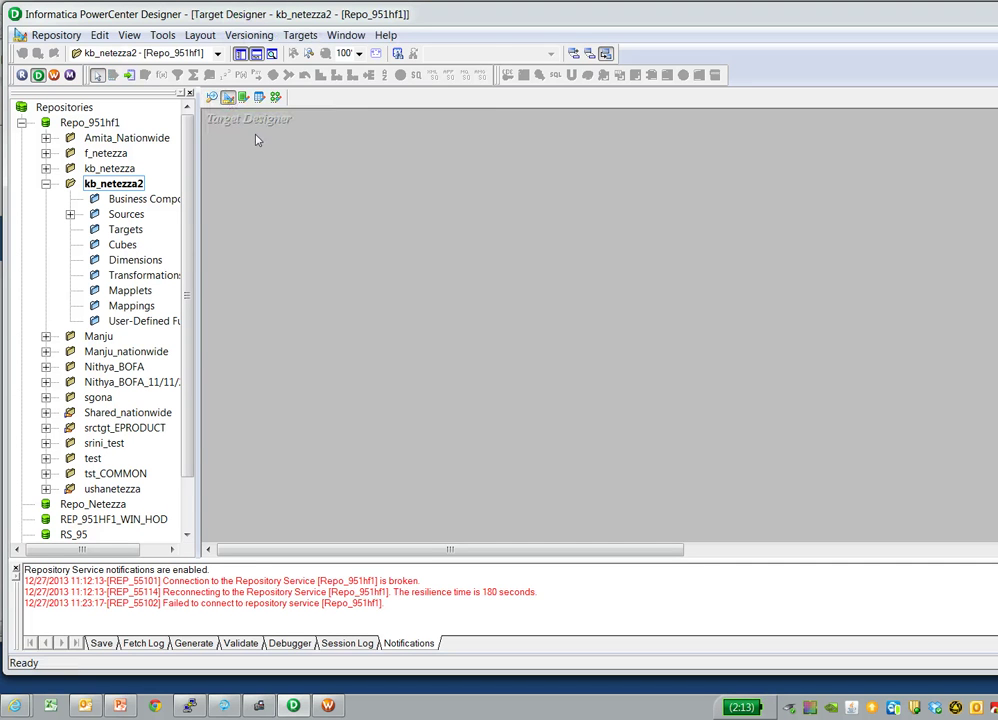
- Start a target import from the database and connect to the nzdesclavey data source
click(298, 36)
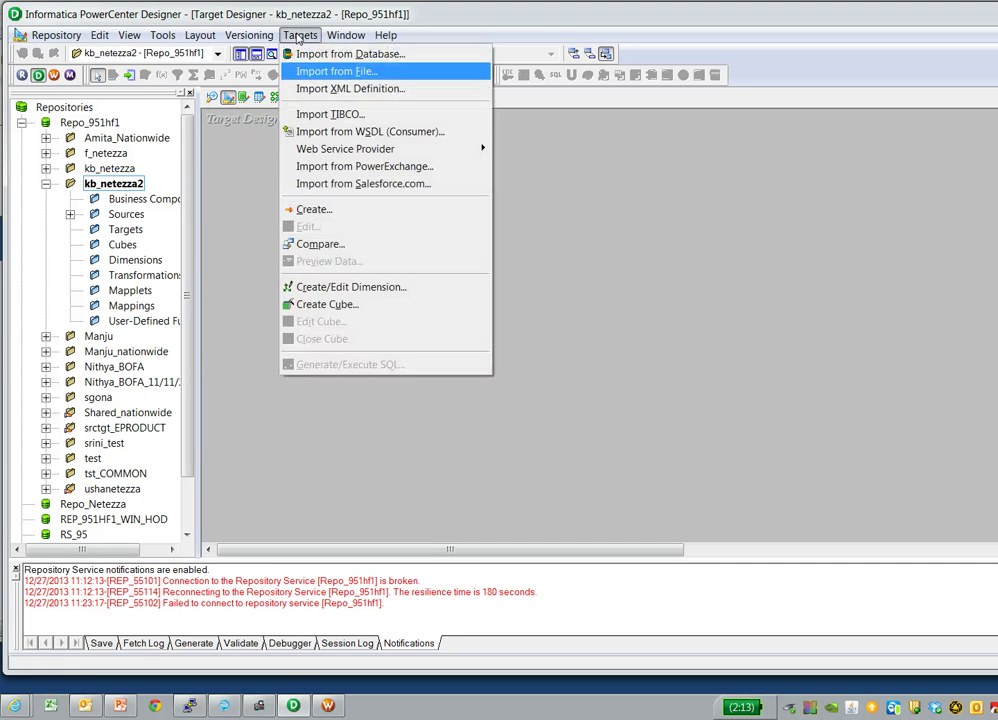
click(350, 54)
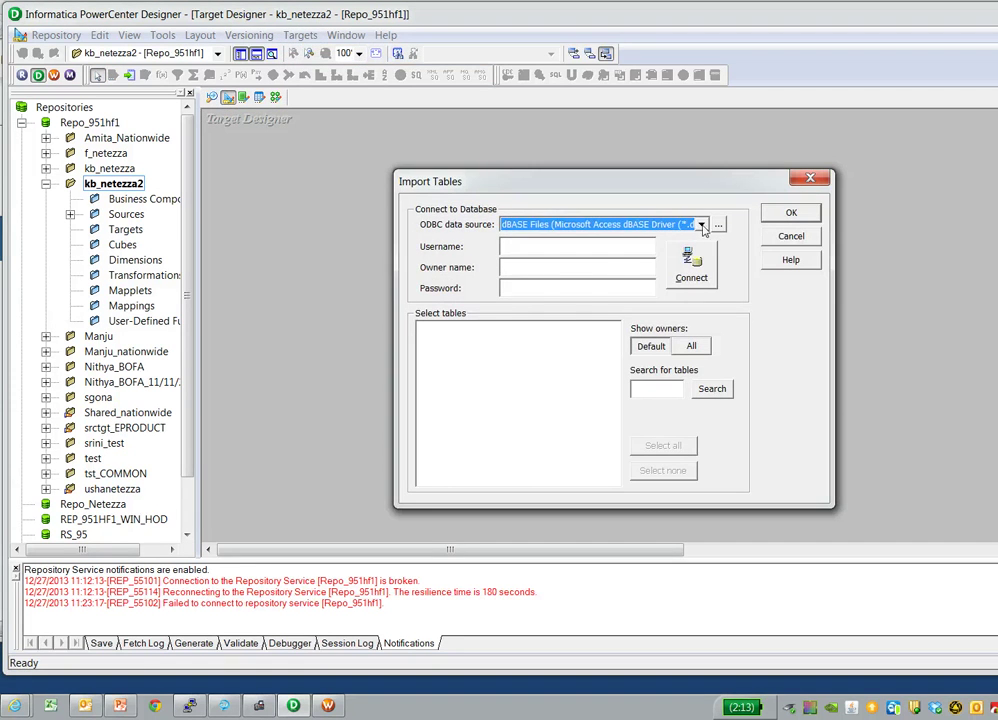
click(702, 224)
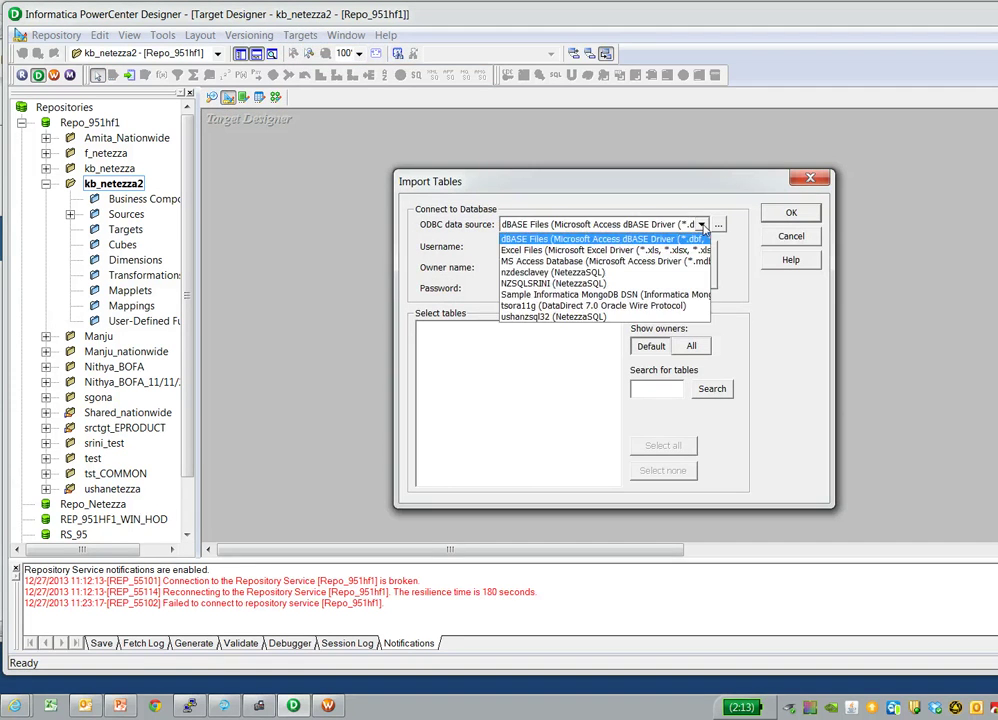
click(558, 274)
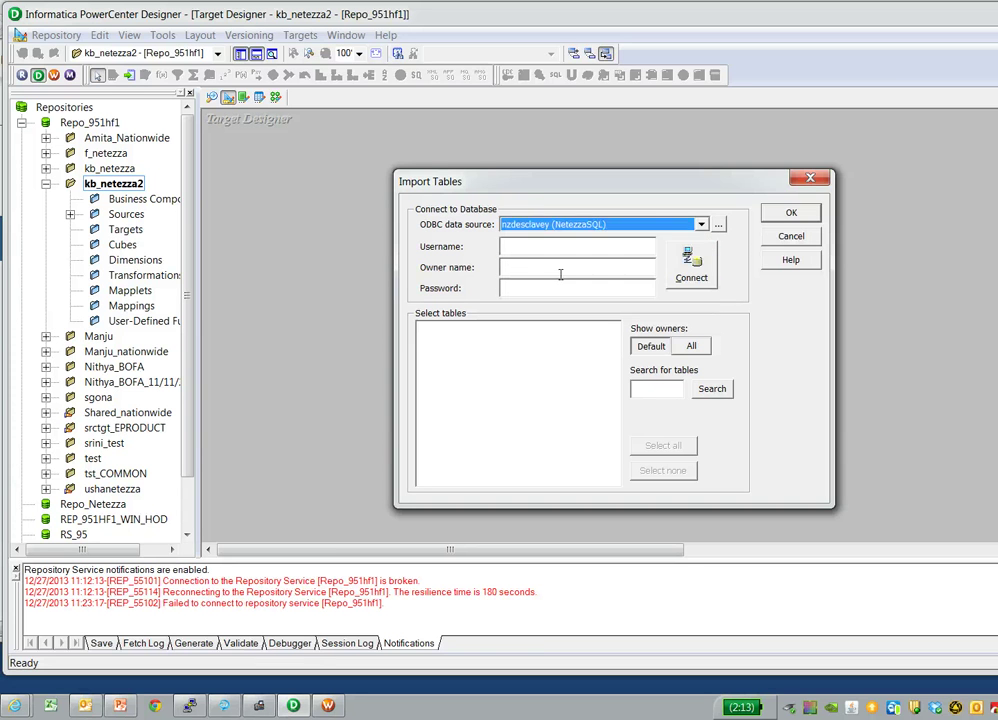
click(519, 249)
key(Tab)
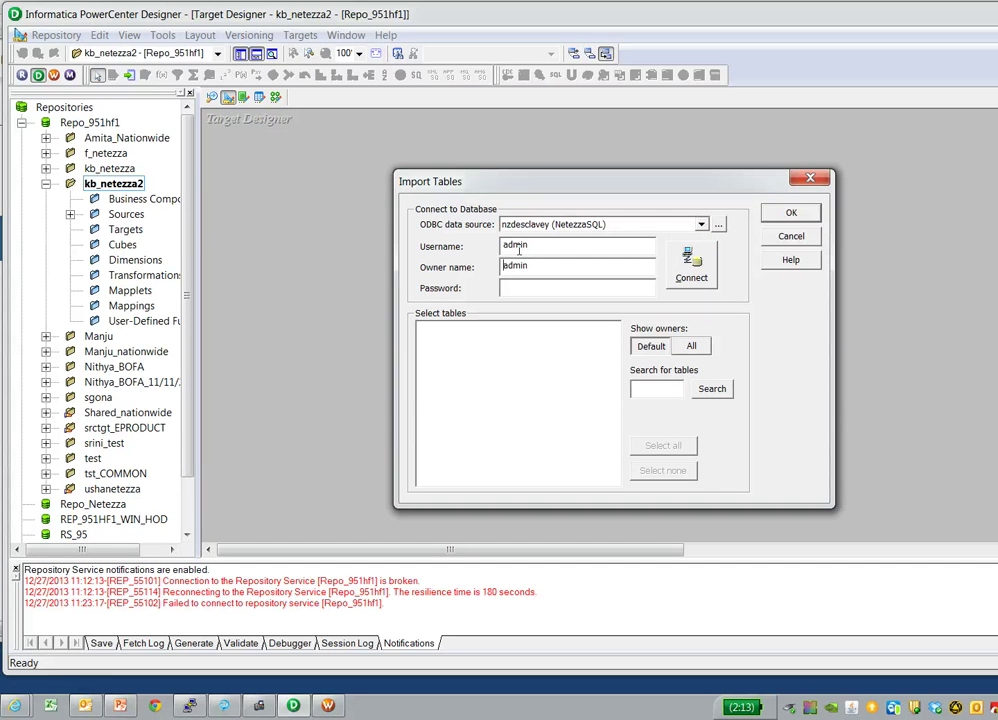
key(Tab)
click(680, 262)
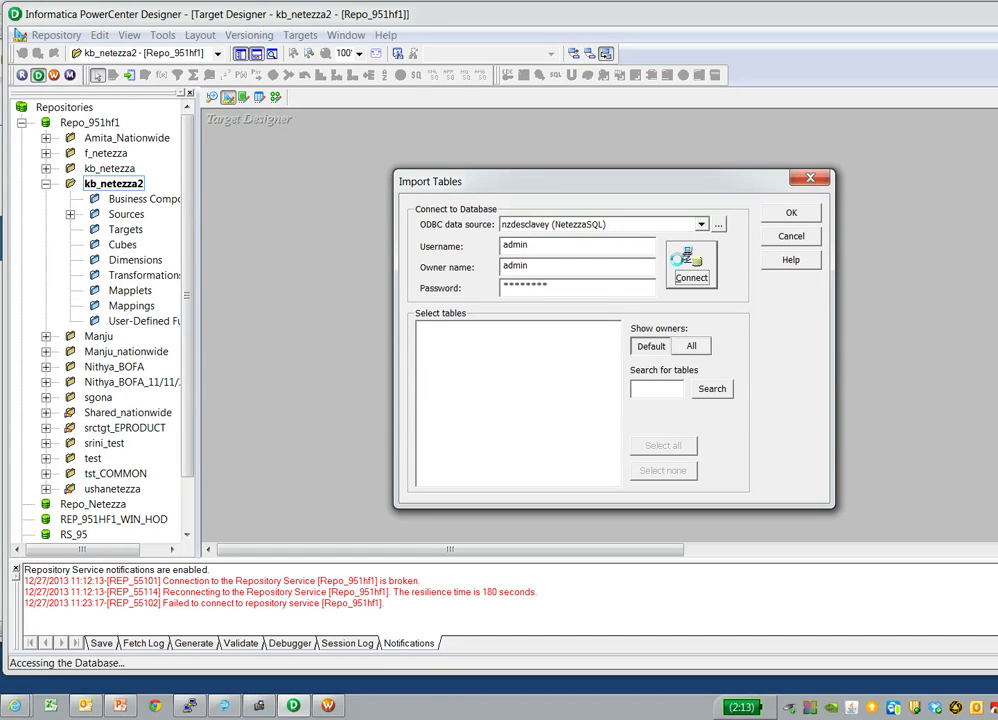
- Import the ADMIN owner's EMP_TGT table as a target definition
click(691, 346)
click(421, 329)
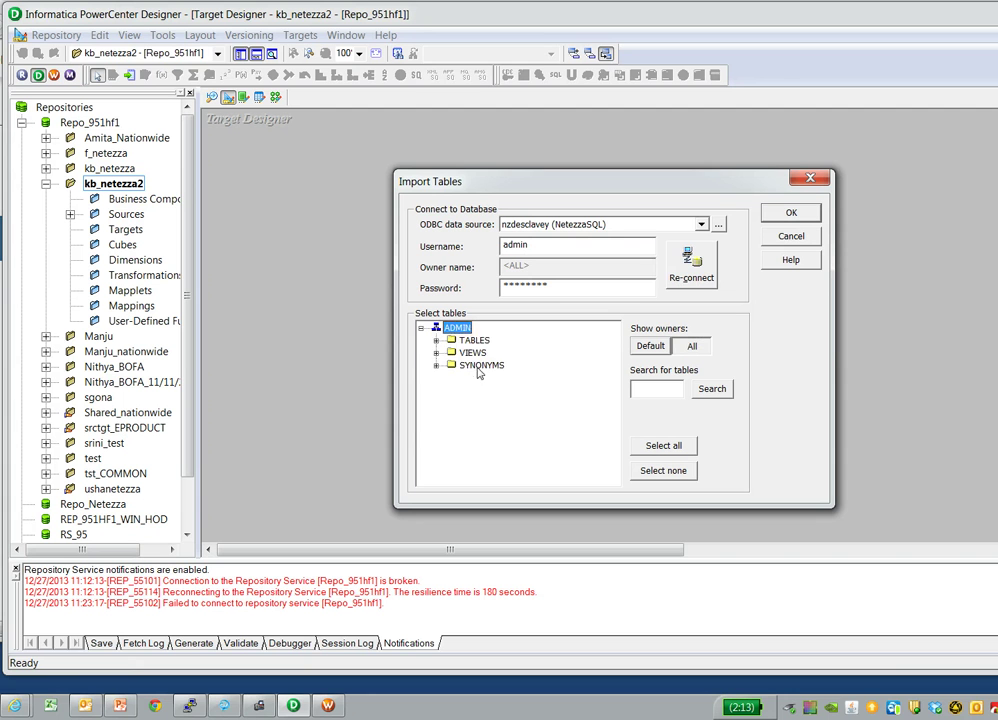
click(436, 340)
scroll(614, 355, down, 6)
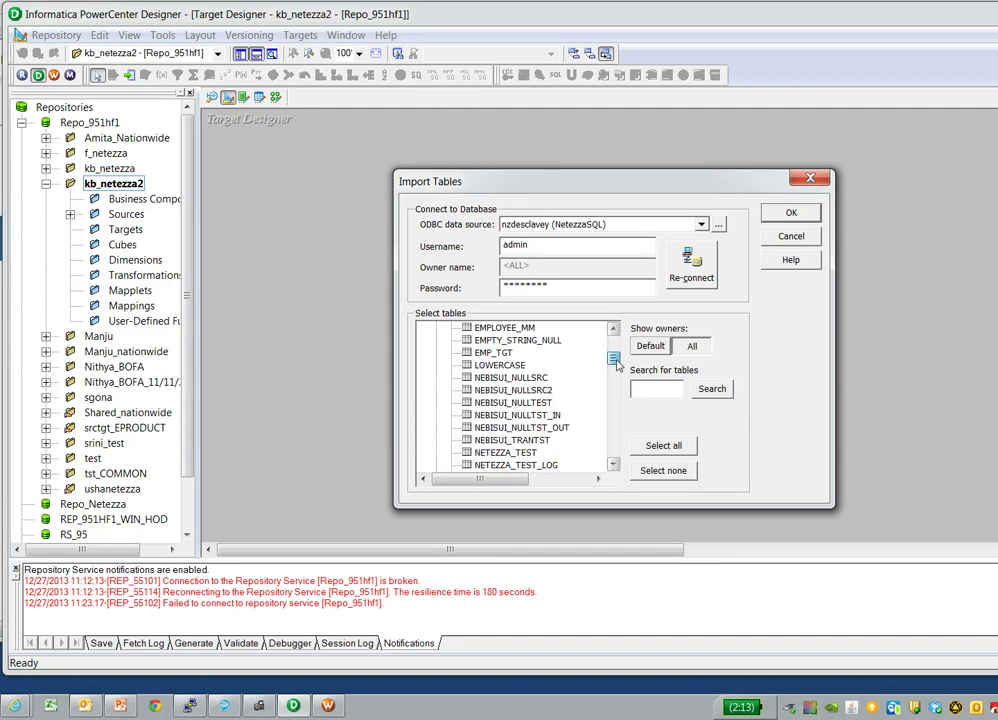
scroll(614, 352, up, 2)
click(490, 441)
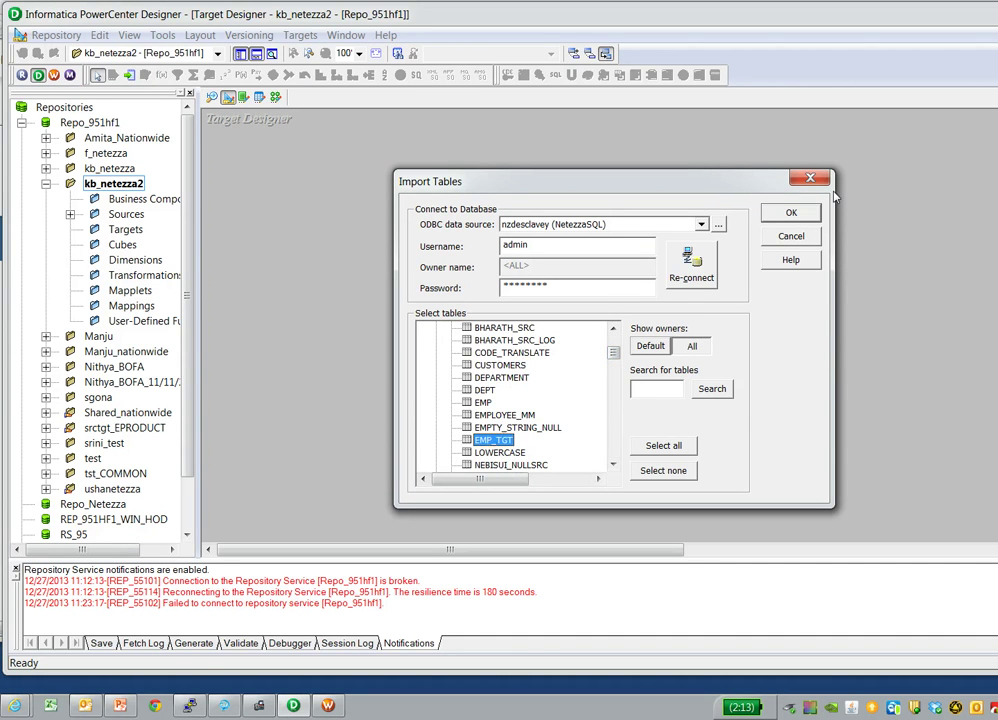
click(789, 214)
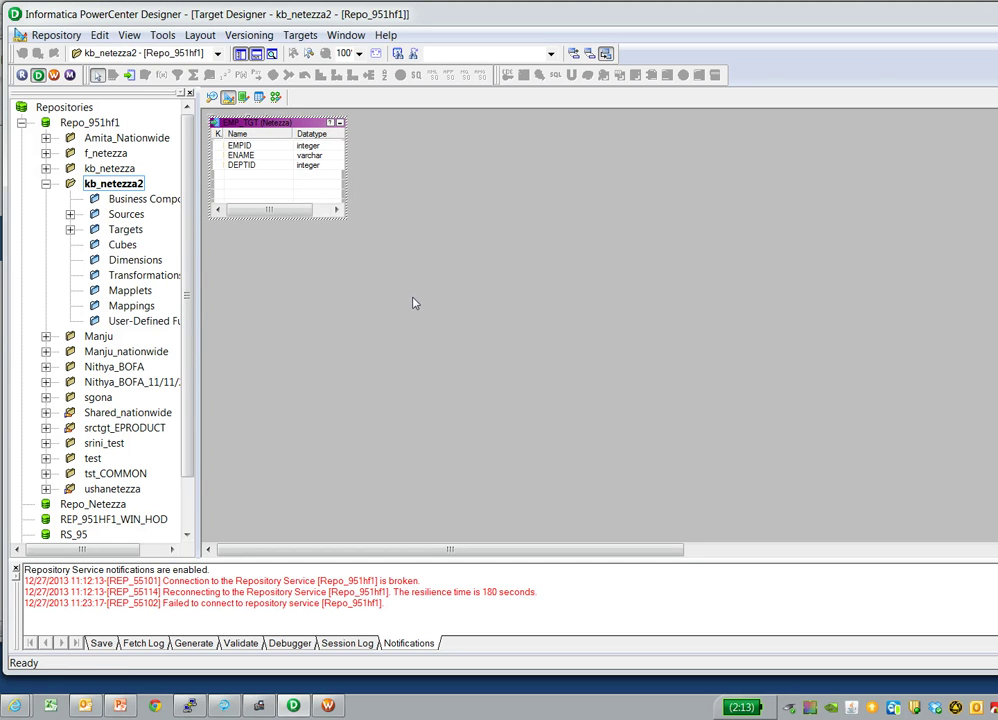
click(276, 98)
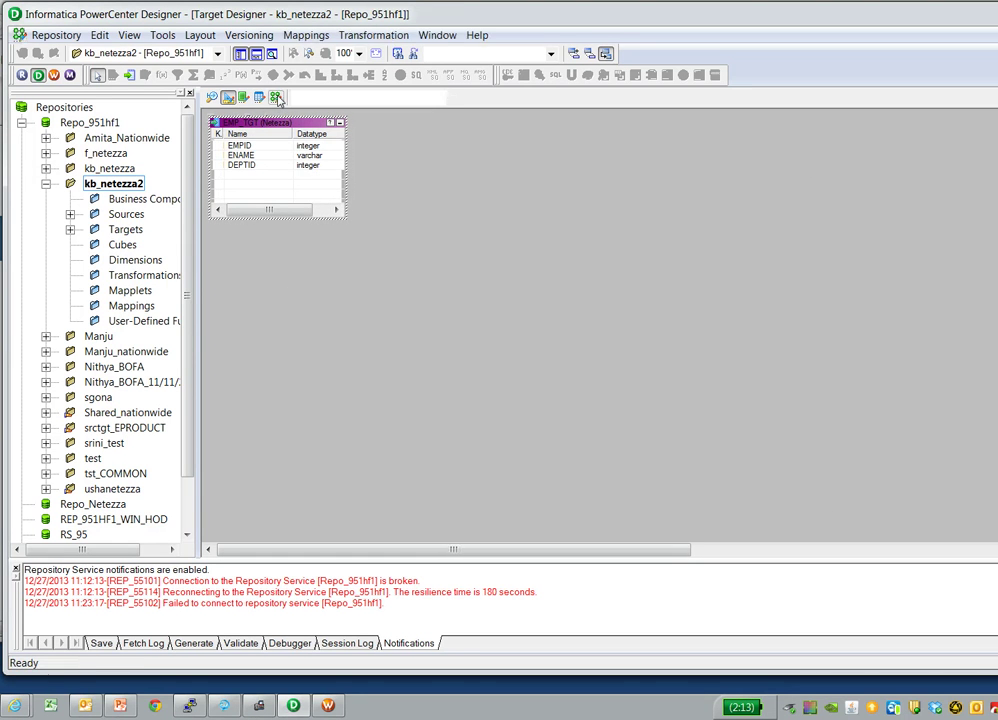
- Create a new mapping named m_nz_nz
click(312, 36)
click(312, 53)
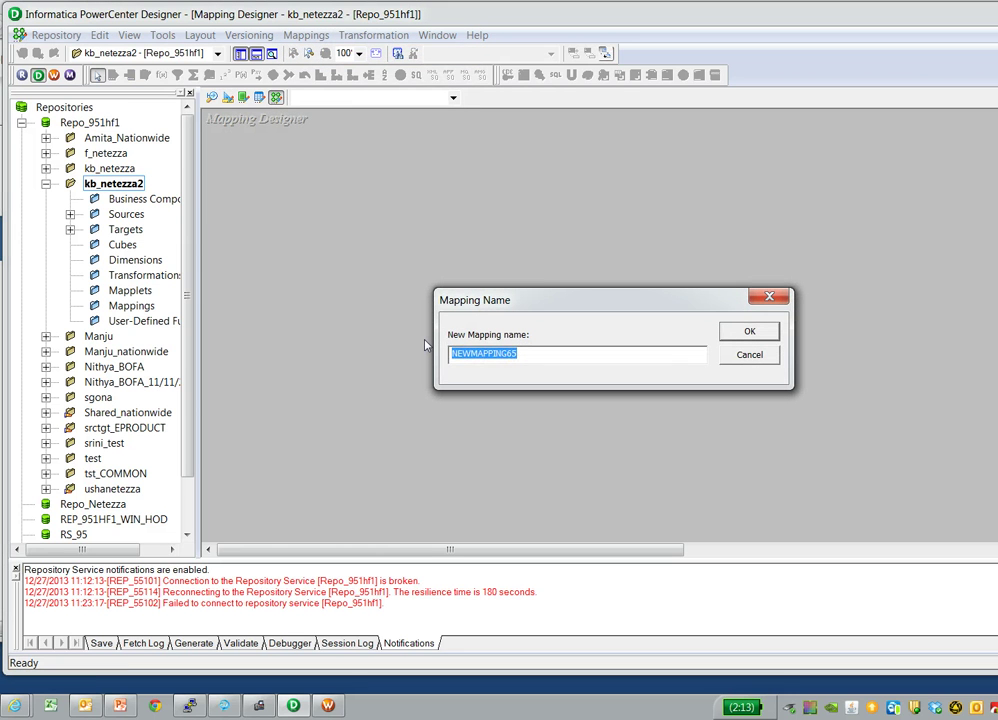
text(m_)
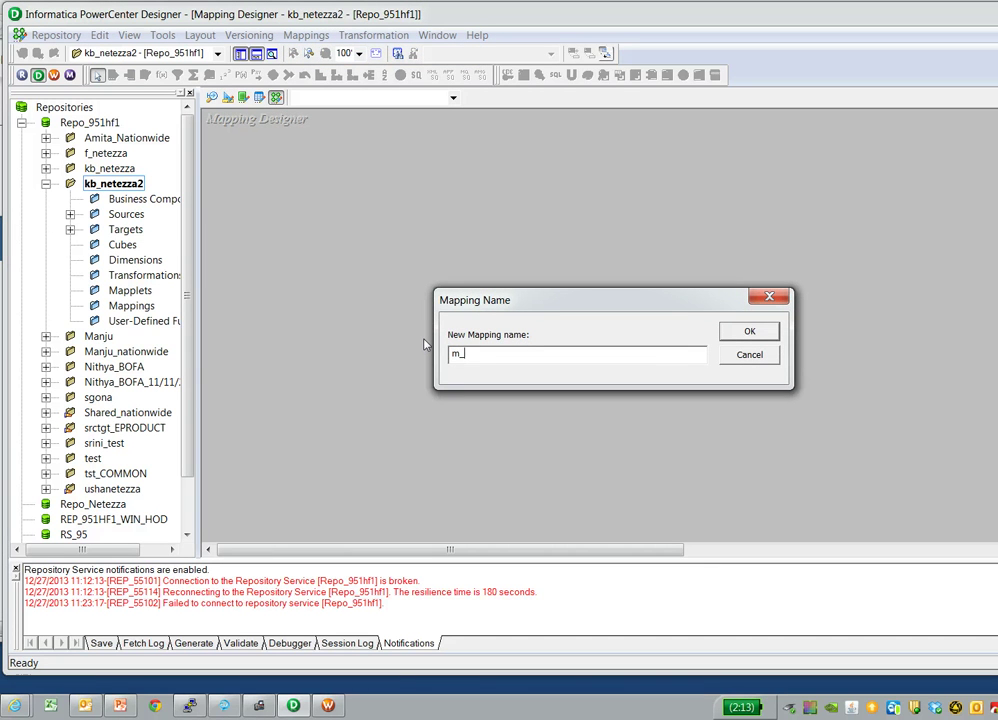
text(nz_nz)
click(751, 331)
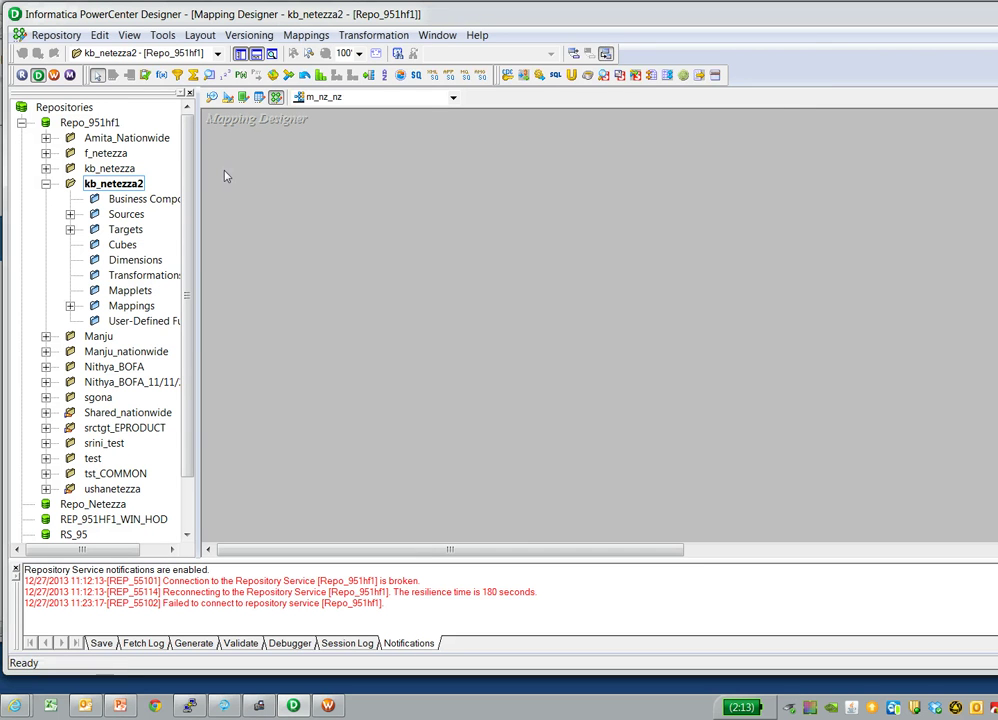
- Place the EMP source and the EMP_TGT target into the m_nz_nz mapping
double_click(126, 214)
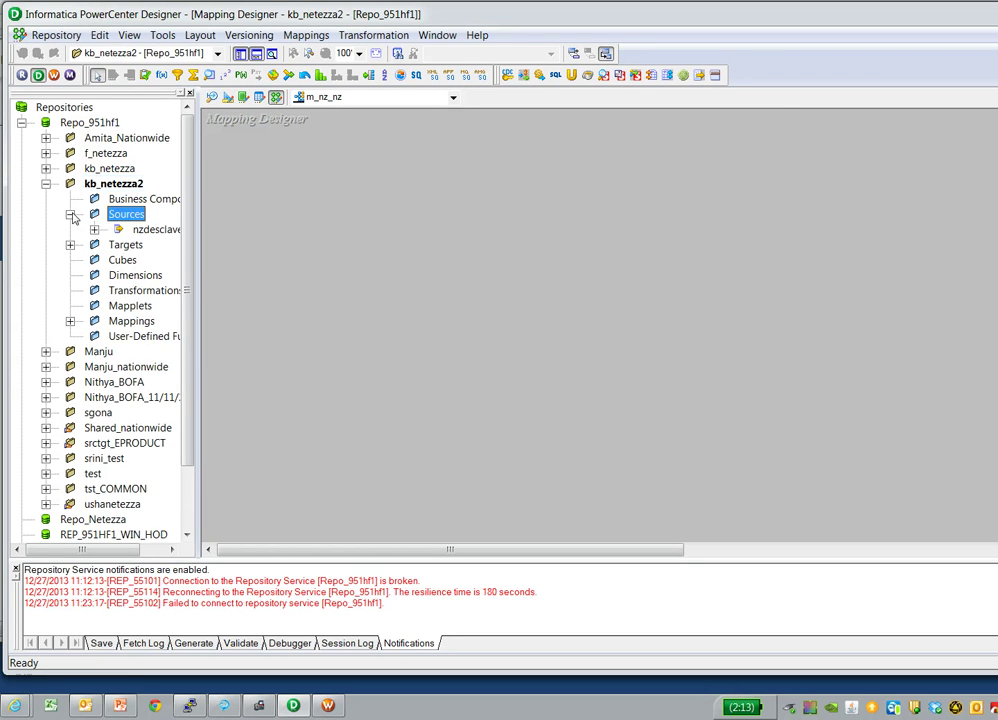
double_click(150, 229)
click(163, 244)
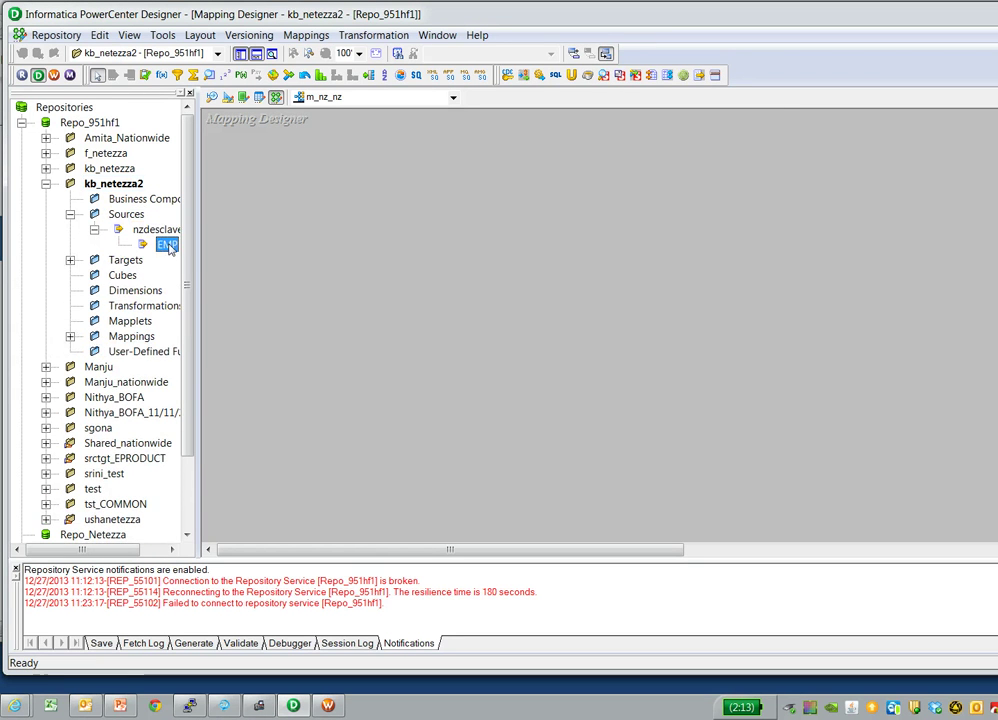
drag(163, 243, 300, 245)
click(70, 260)
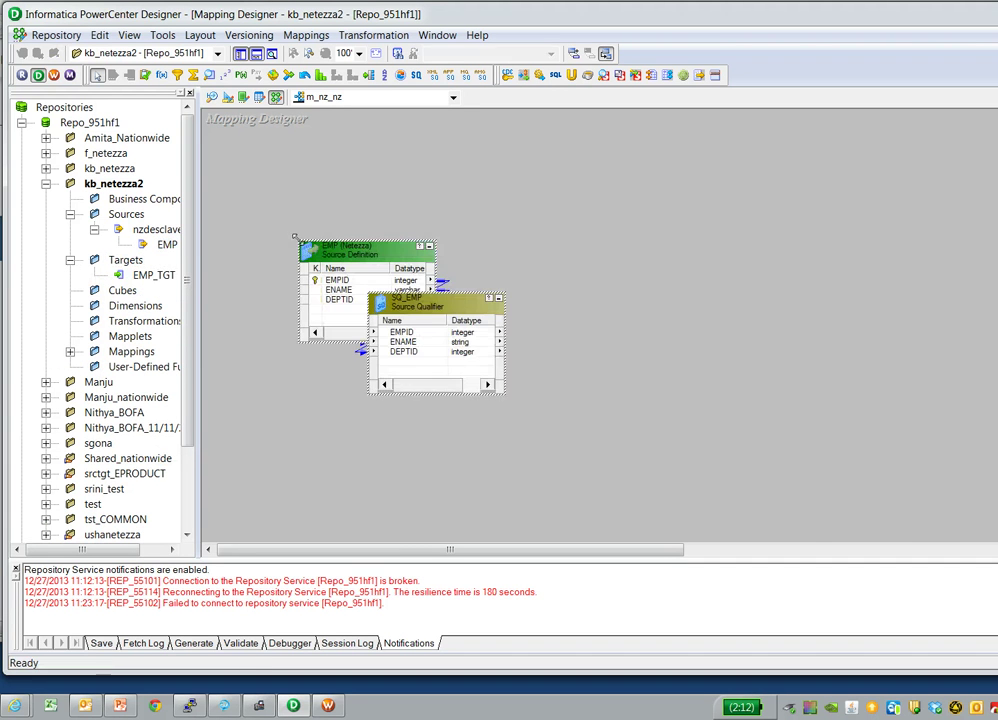
click(153, 276)
drag(155, 280, 715, 288)
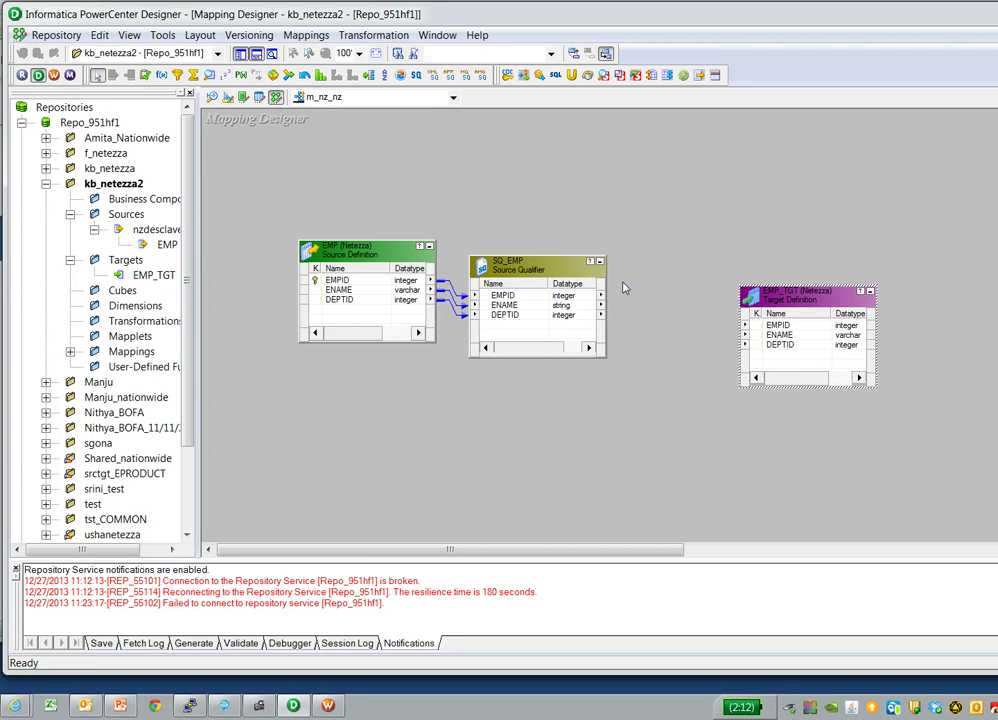
- Link the SQ_EMP ports to the EMP_TGT columns and save the mapping to the repository
click(510, 295)
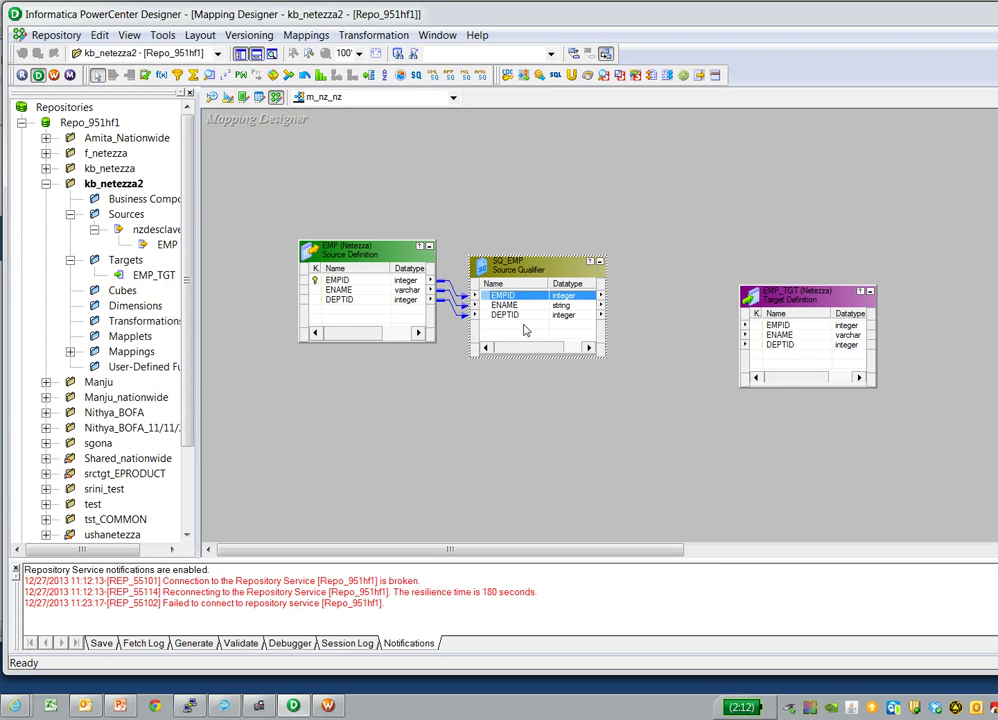
drag(505, 296, 641, 309)
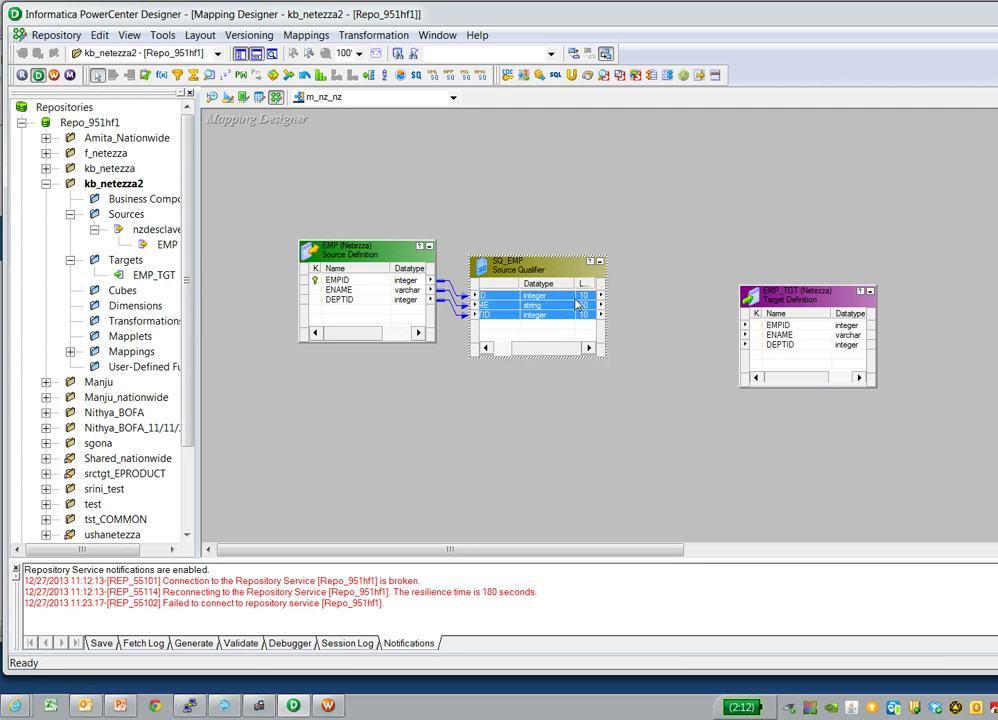
drag(577, 303, 778, 327)
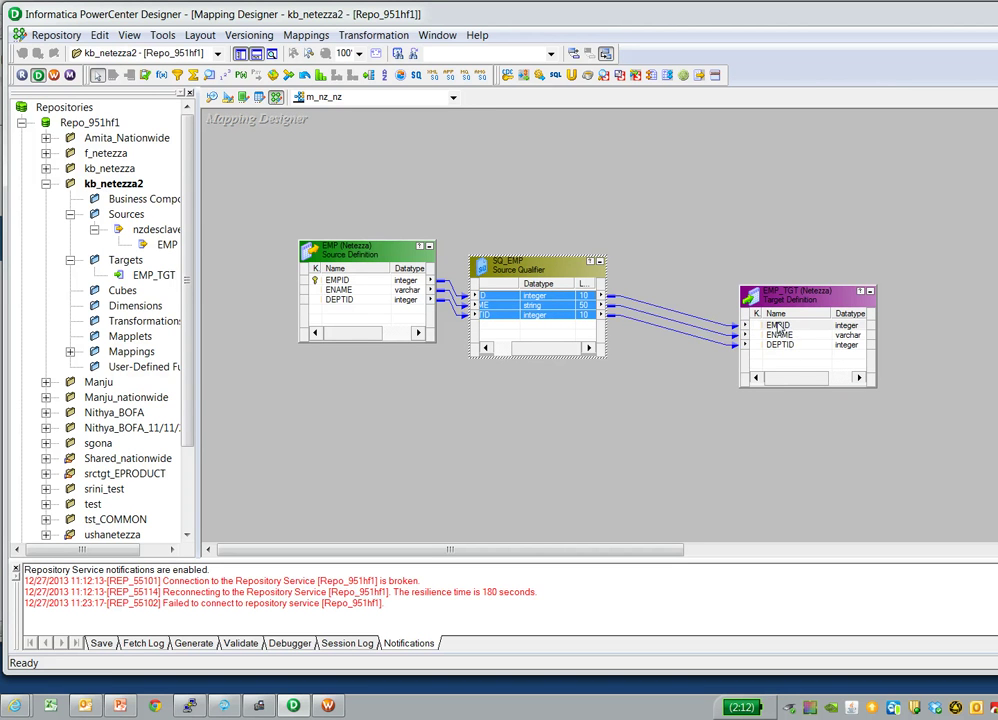
click(45, 35)
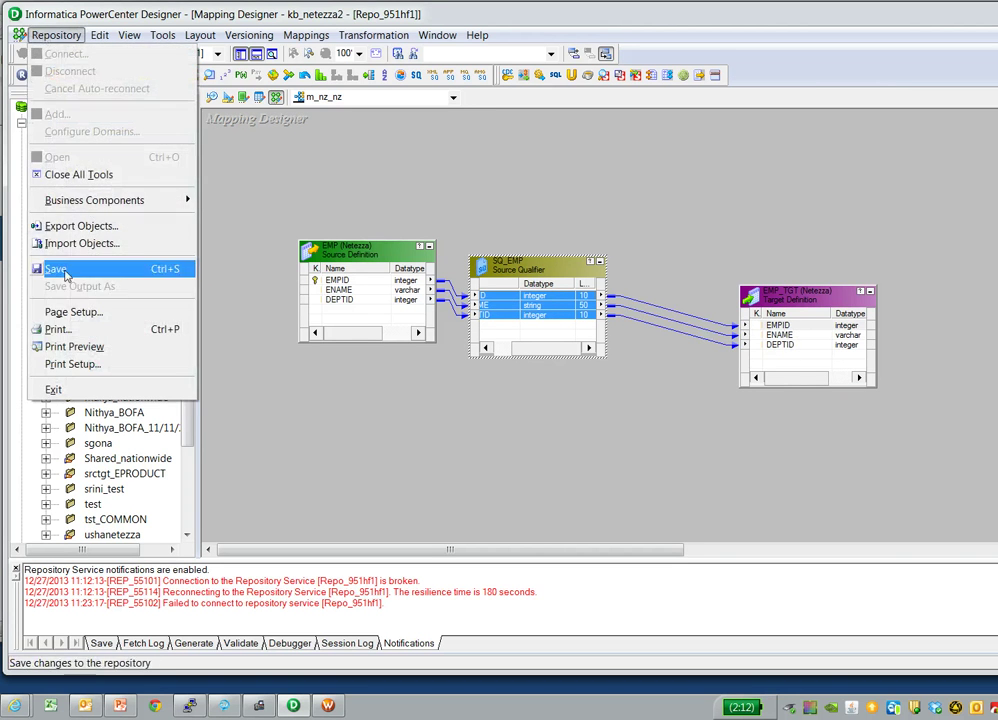
click(56, 269)
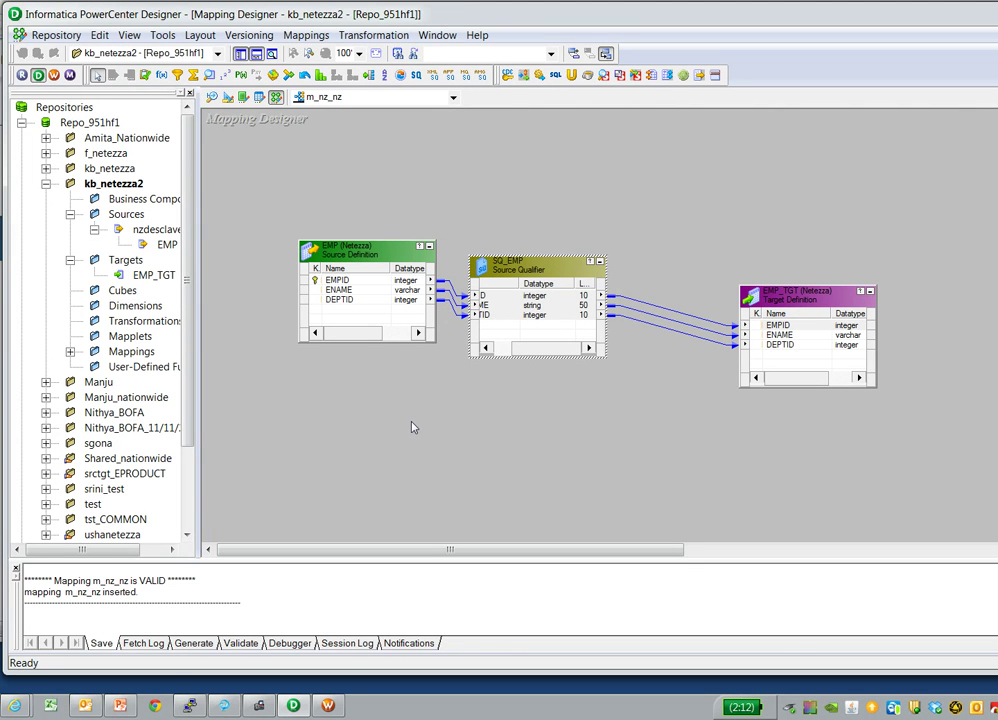
click(190, 707)
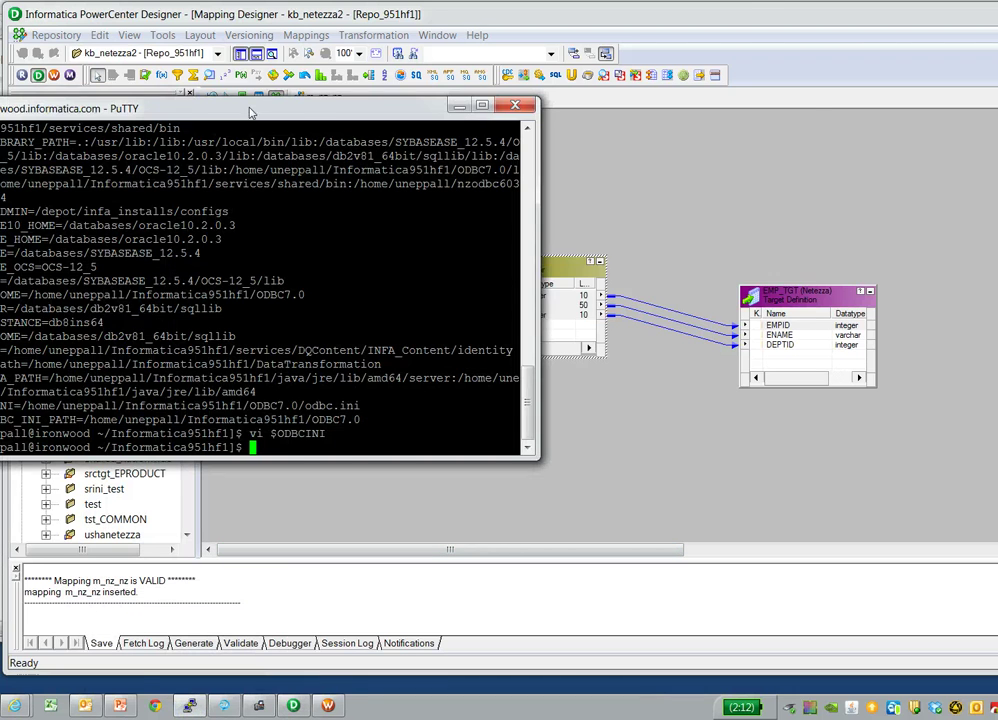
- Run env and point out the ODBCINI and NZ_ODBC_INI_PATH lines
drag(236, 118, 507, 128)
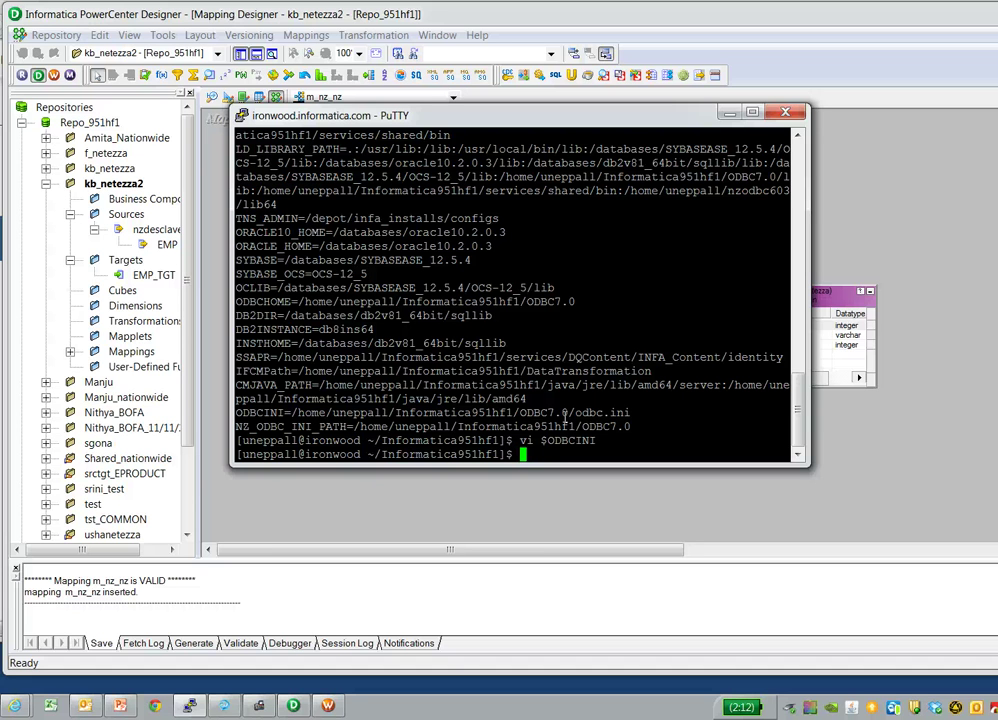
text(env)
key(Return)
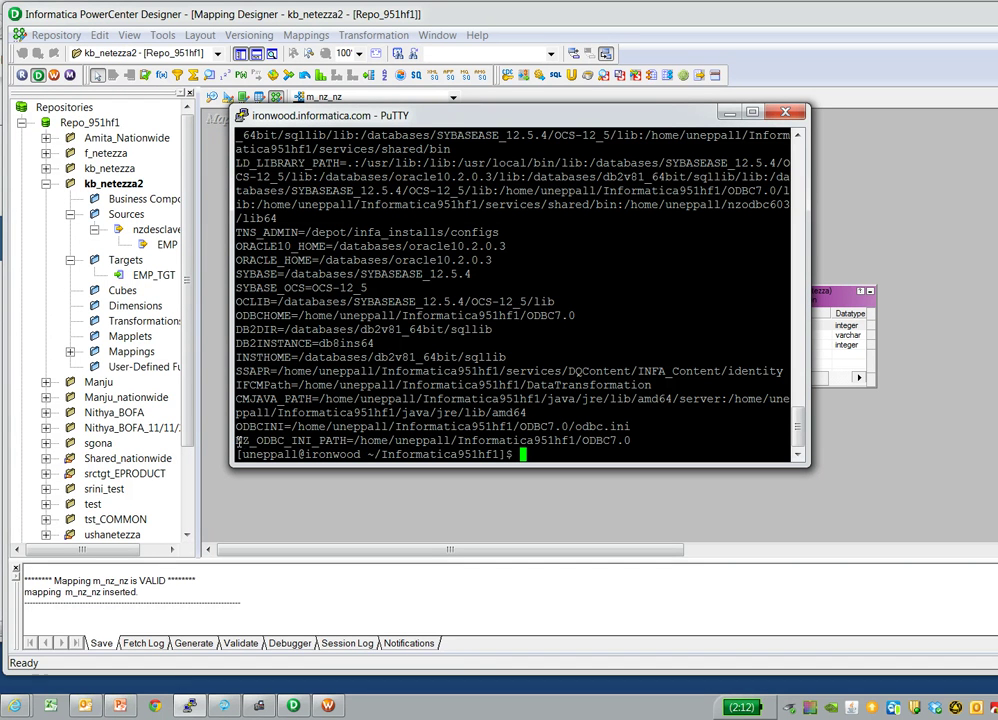
drag(238, 440, 646, 441)
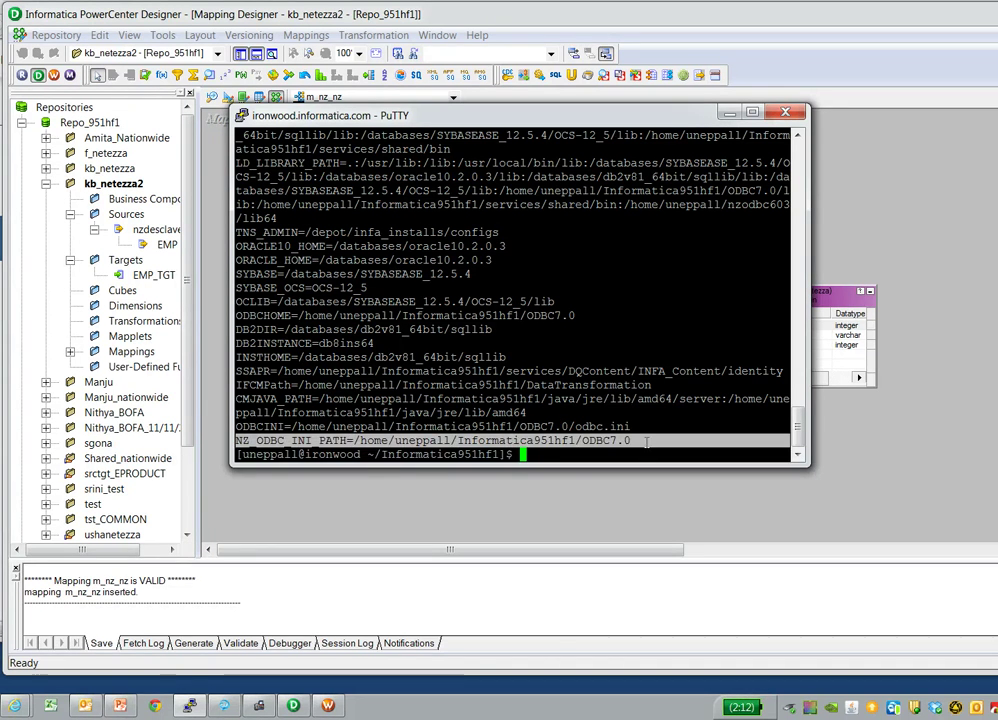
drag(237, 426, 547, 440)
click(347, 170)
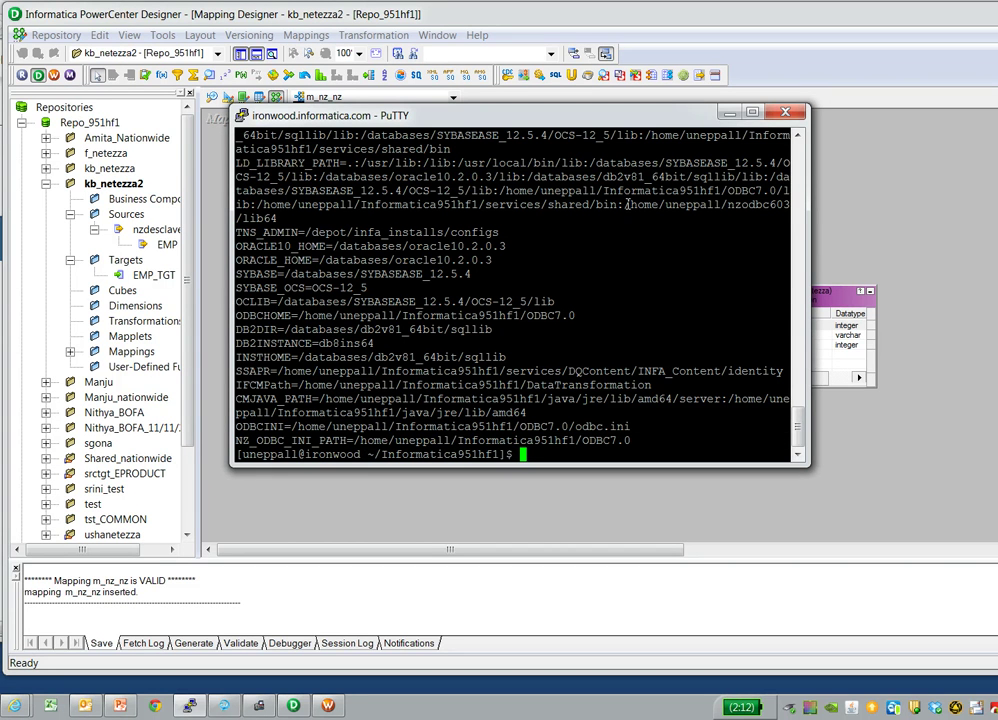
- Point out the nzodbc603 lib64 library path and start editing $ODBCINI in vi
drag(627, 204, 636, 212)
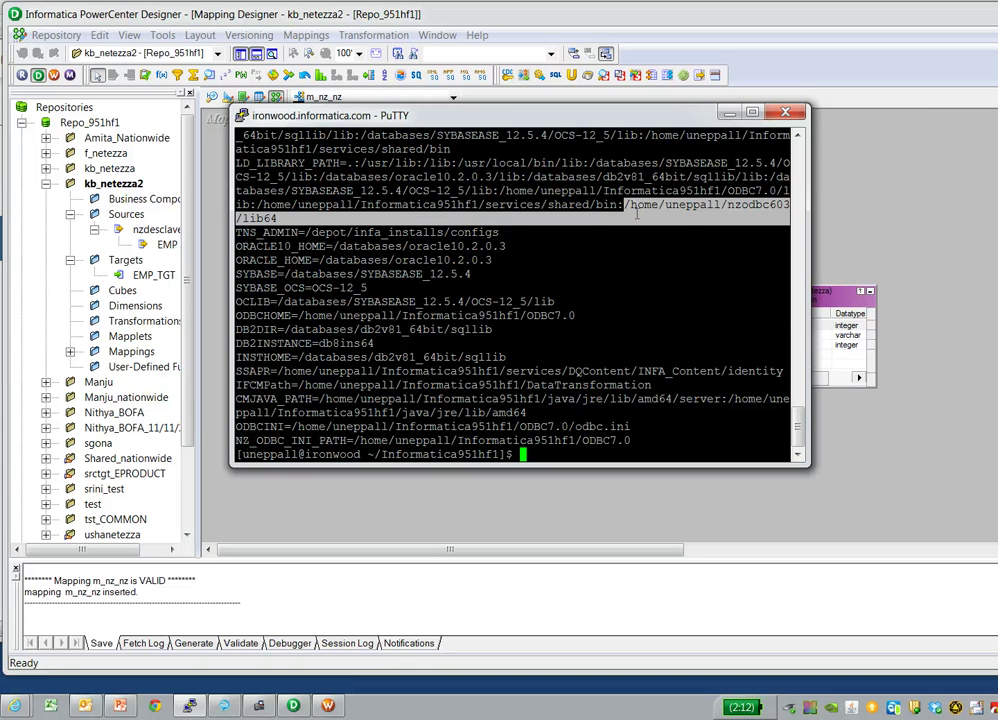
click(572, 426)
text(vi )
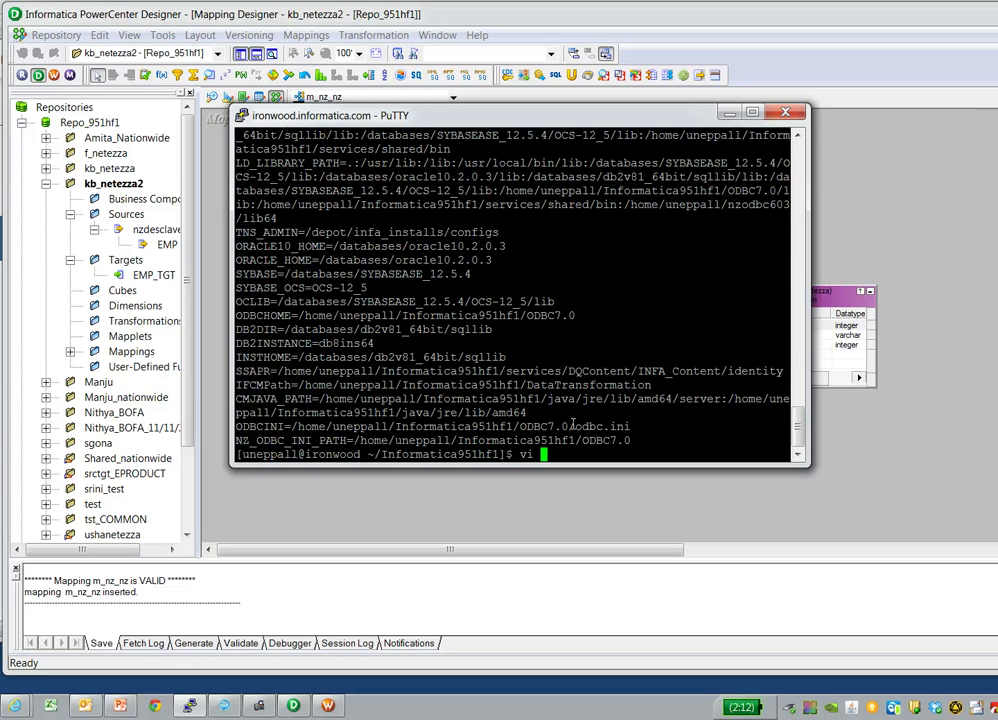
text($ODBCINI)
key(Return)
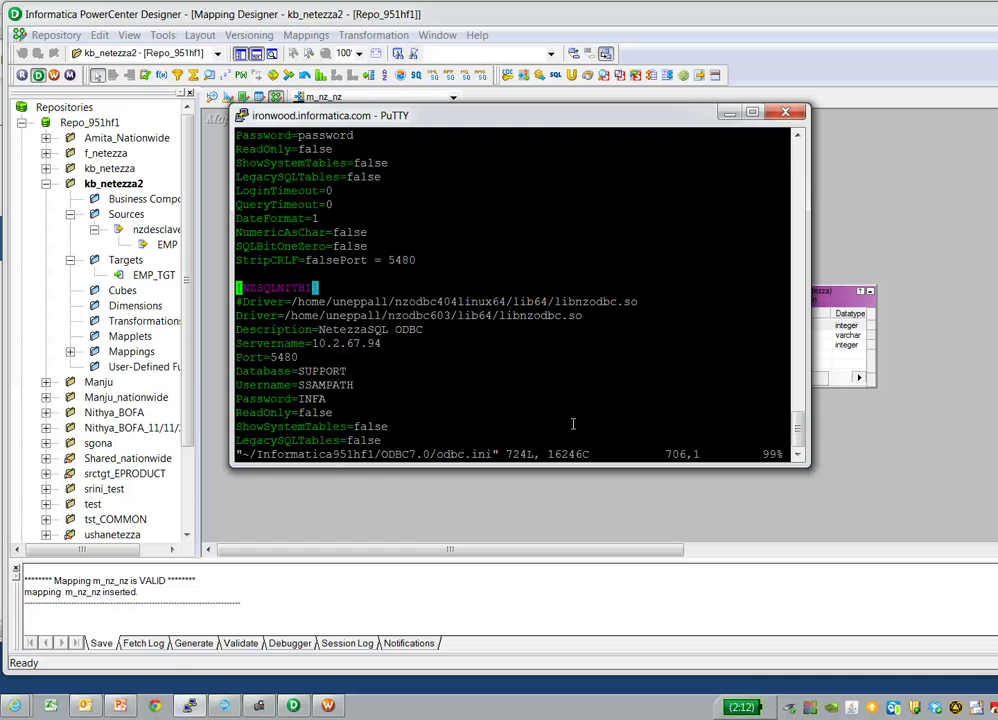
key(Down)
key(Up)
key(Up)
key(Up)
key(Up)
key(Up)
key(Up)
key(Up)
key(Up)
key(Up)
key(Up)
key(Up)
key(Up)
key(Up)
key(Up)
key(Up)
key(Up)
key(Up)
key(Up)
key(Up)
key(Up)
key(Up)
key(Up)
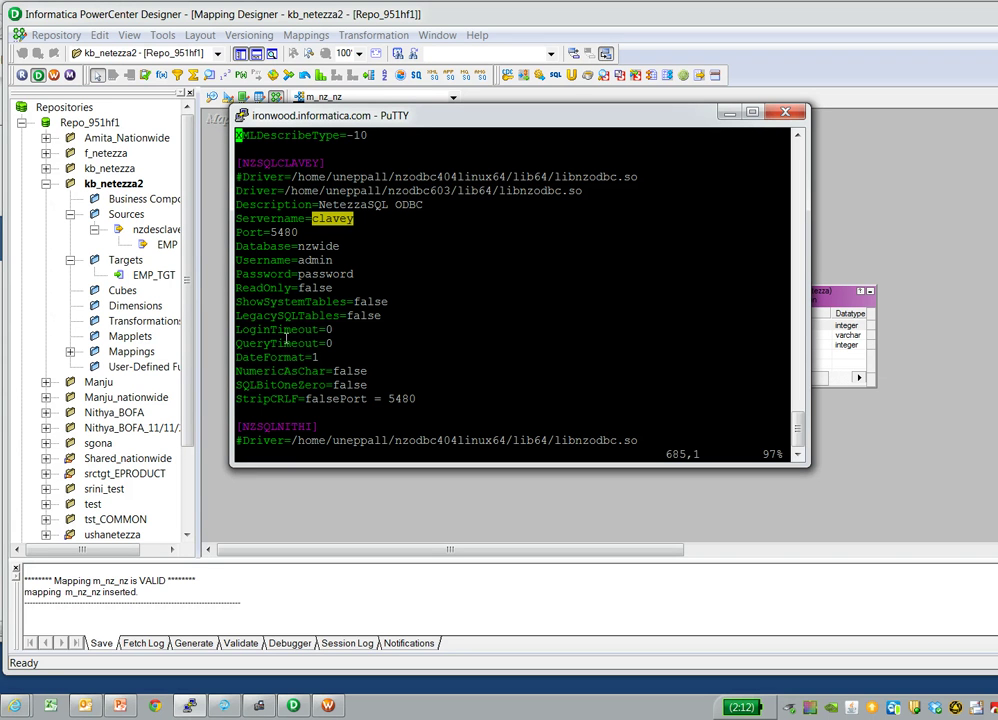
text(:q!)
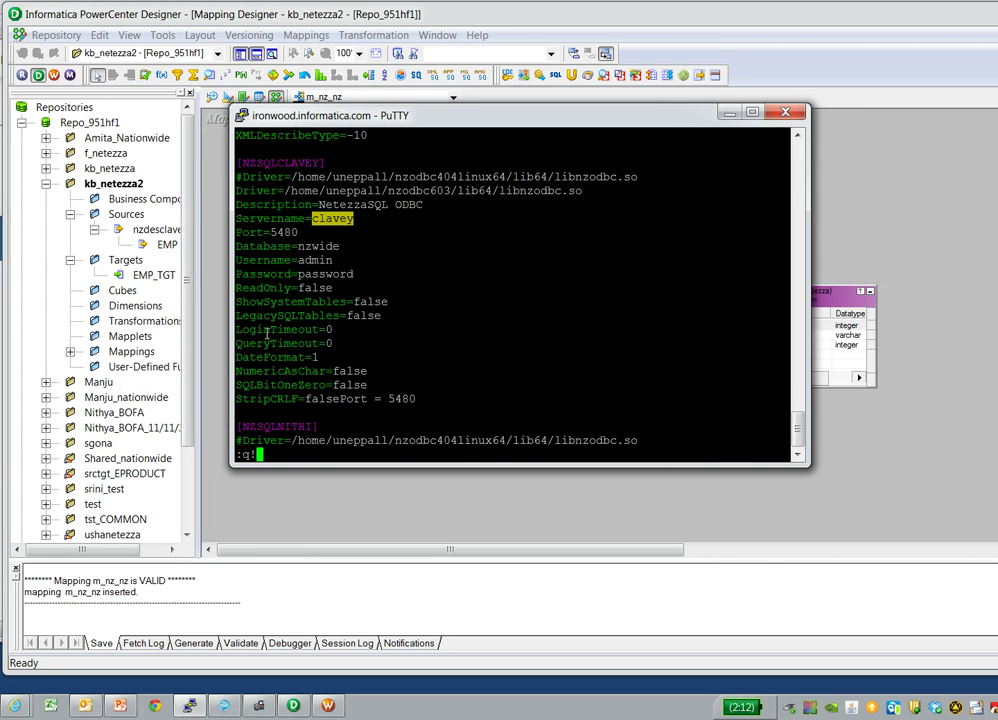
key(Return)
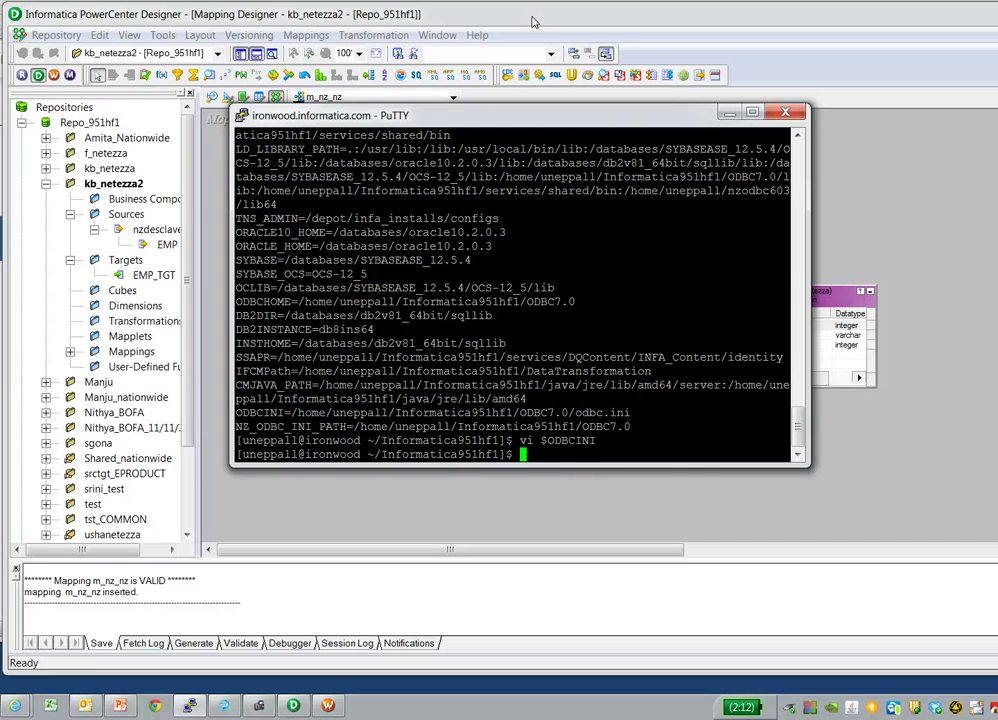
click(533, 21)
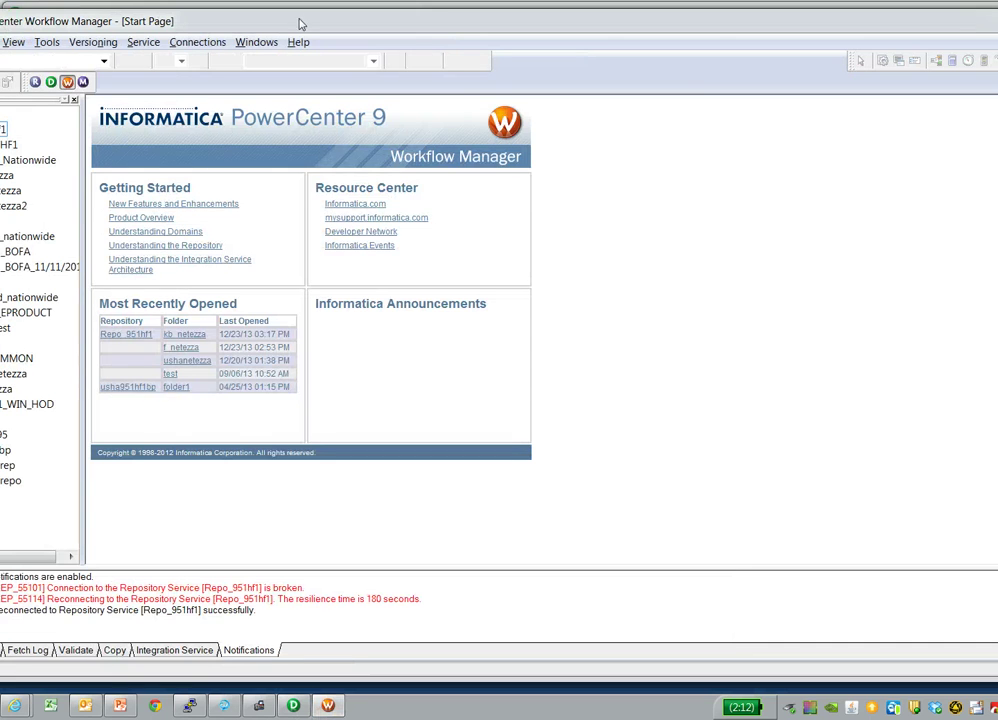
- Open the kb_netezza2 folder in Workflow Manager's Task Developer
drag(301, 22, 436, 20)
right_click(128, 206)
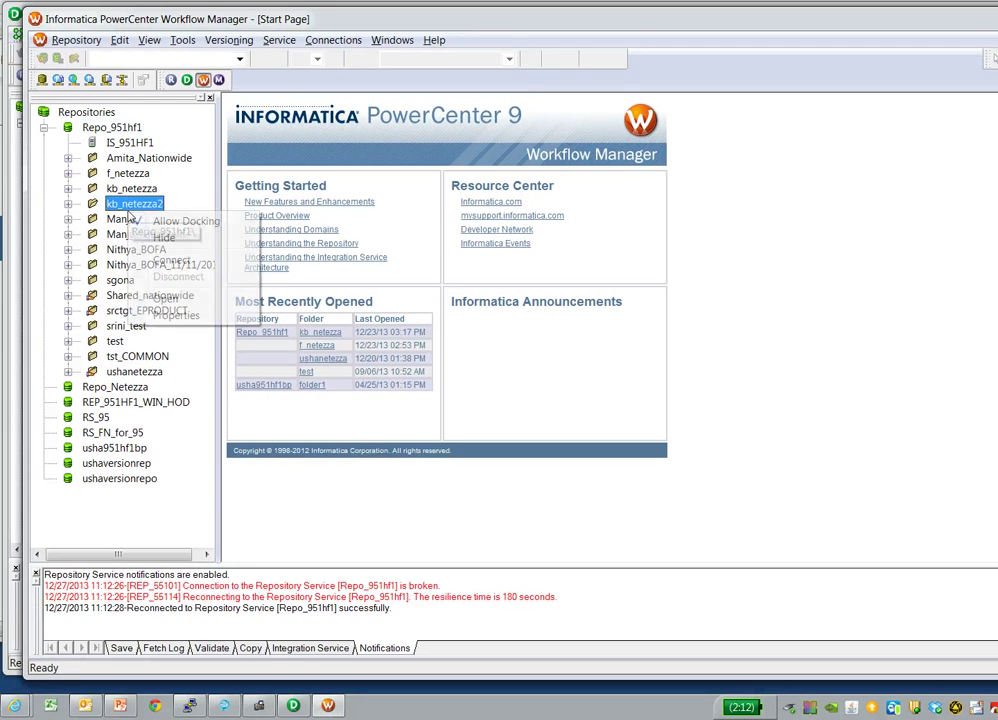
click(170, 298)
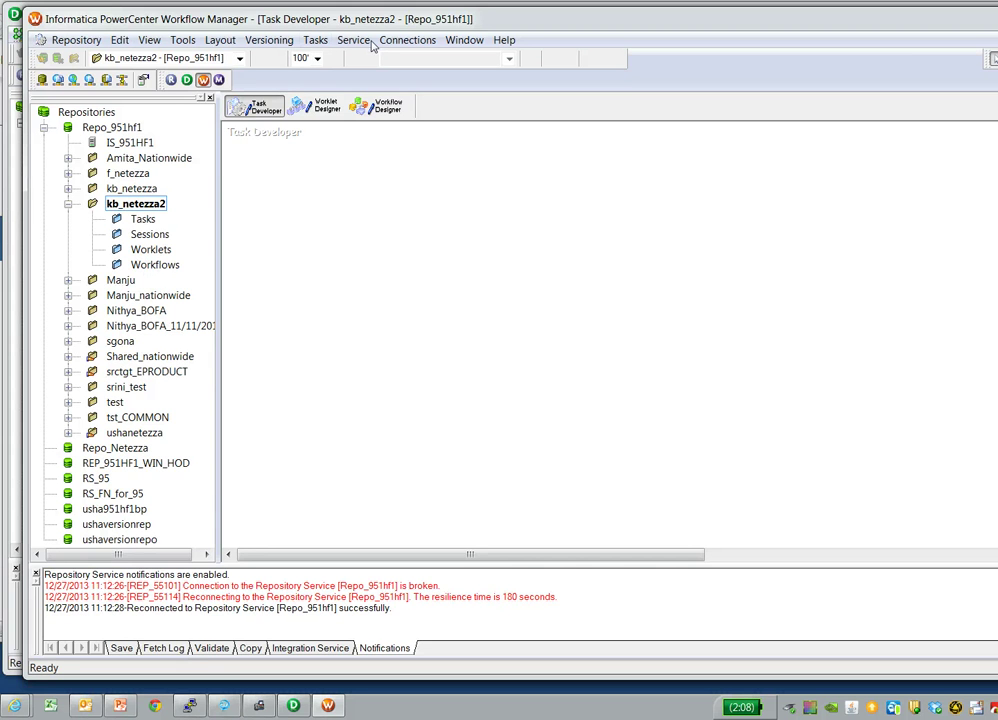
drag(918, 26, 905, 22)
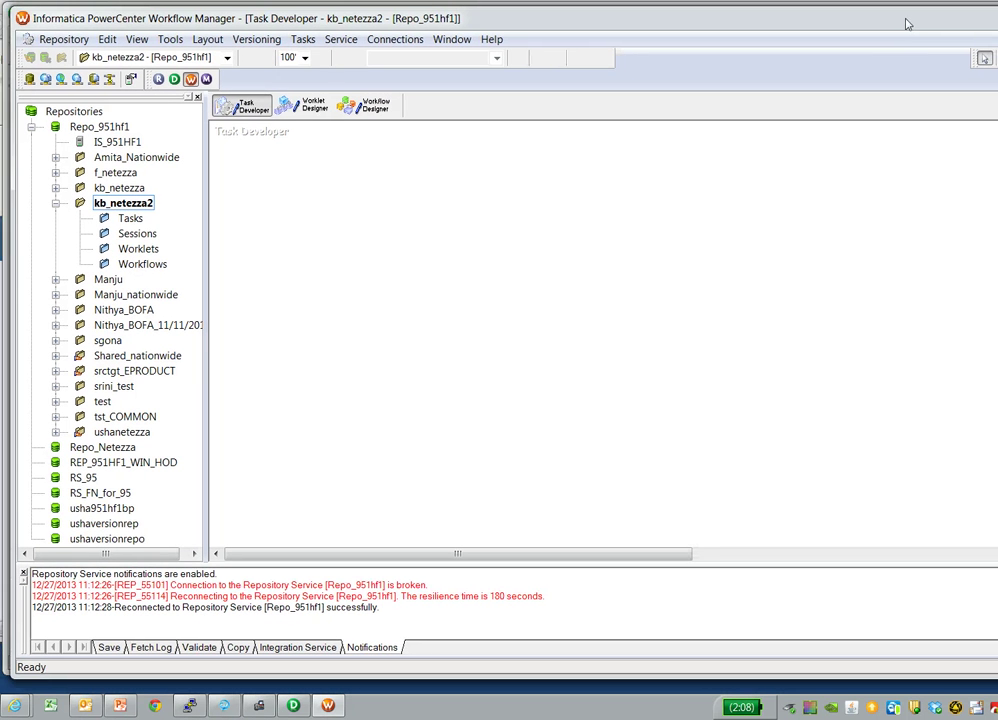
- In Workflow Designer, create workflow wf_m_nz_nz with a session built on mapping m_nz_nz
click(505, 290)
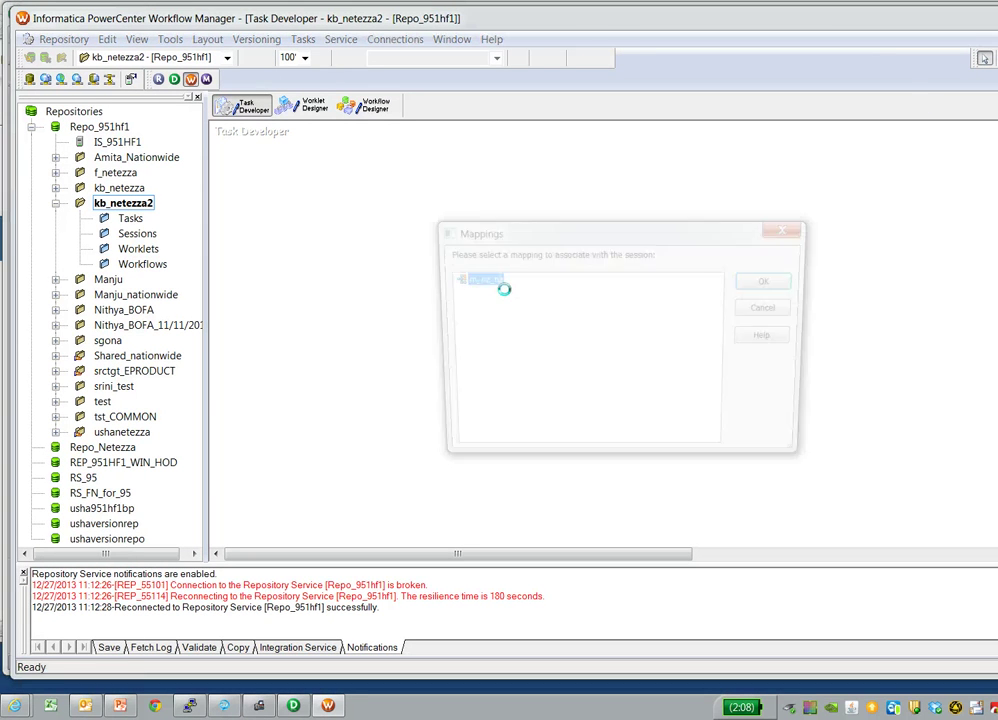
click(772, 308)
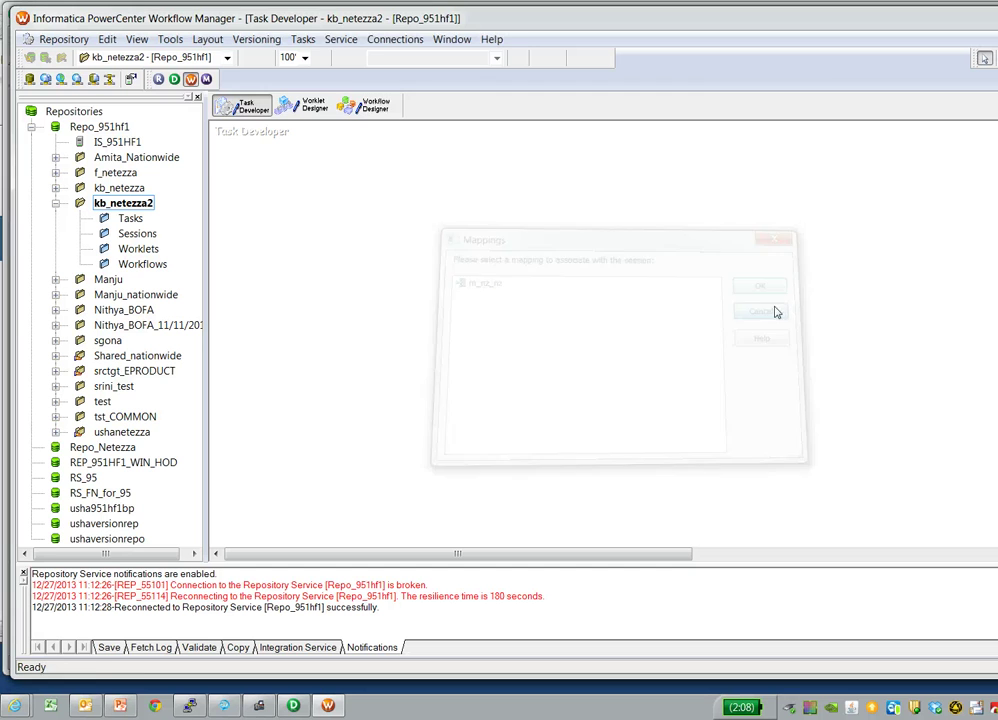
click(363, 104)
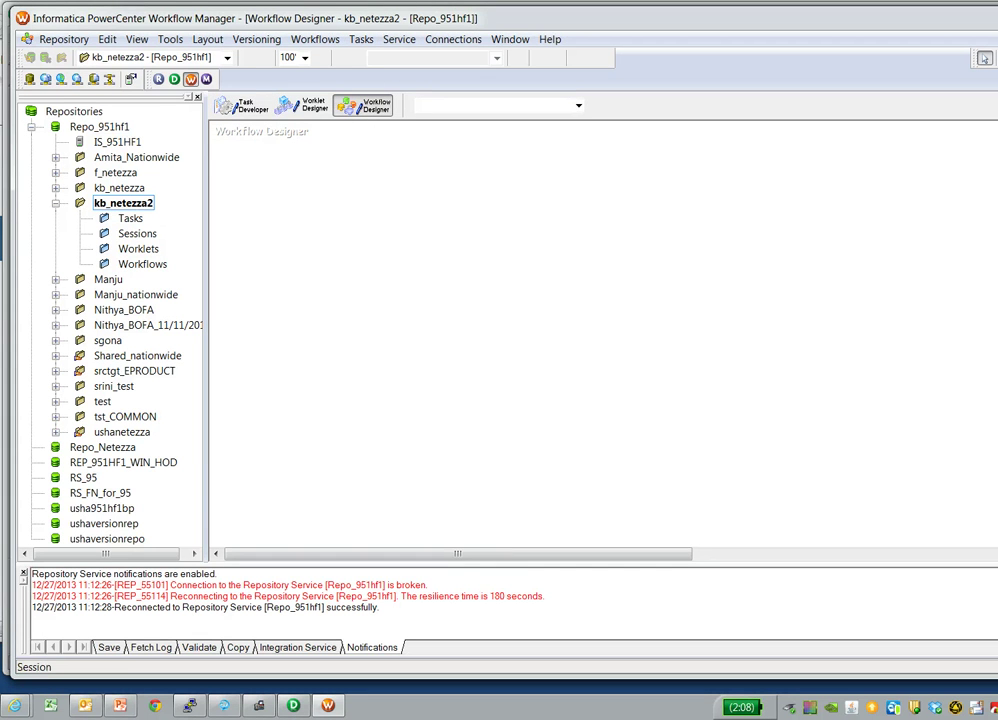
click(697, 265)
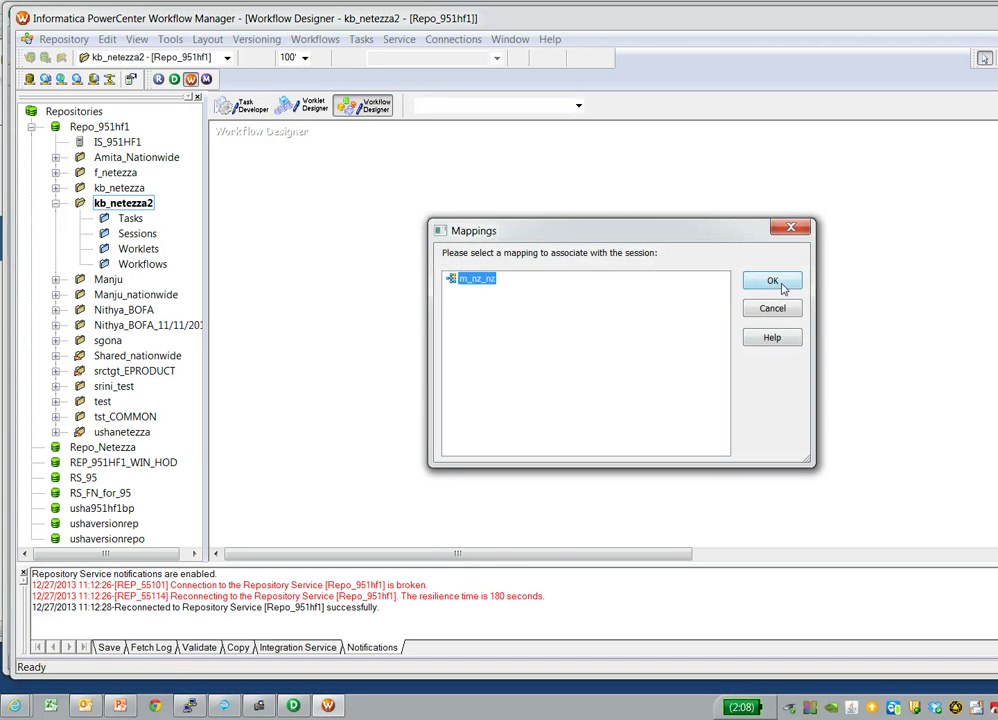
click(783, 286)
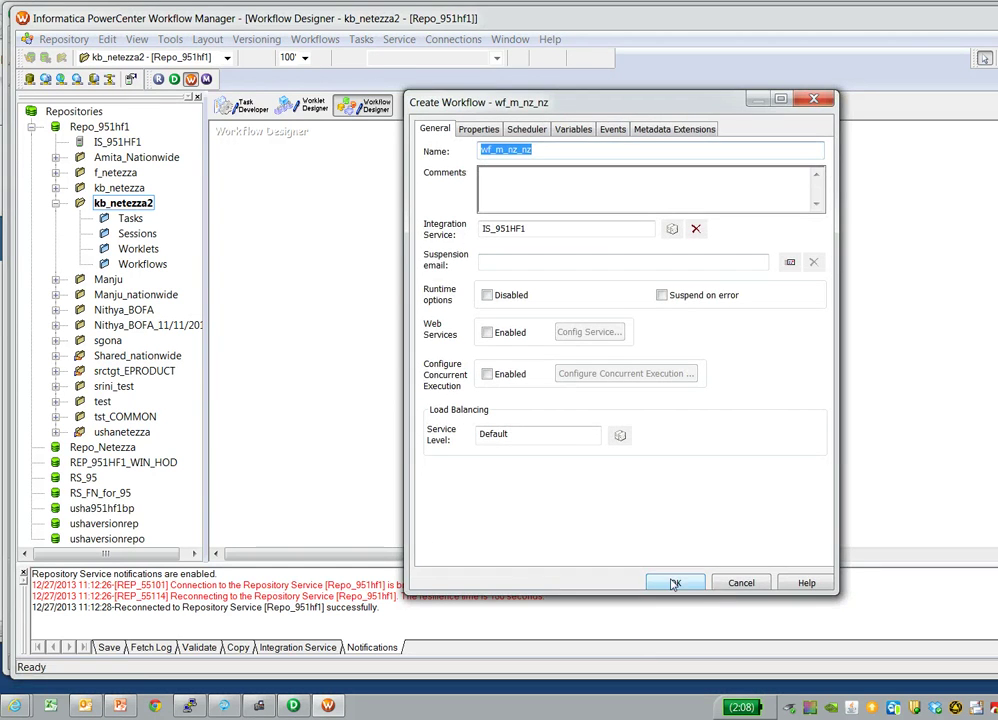
click(672, 583)
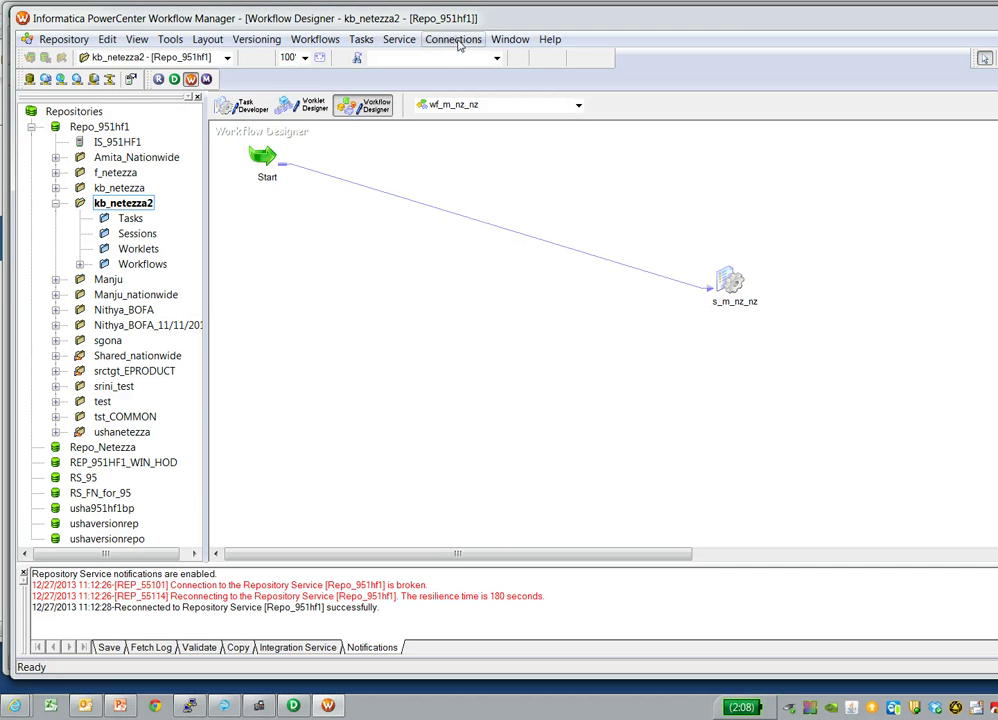
- Start a new relational connection of subtype Netezza
click(457, 41)
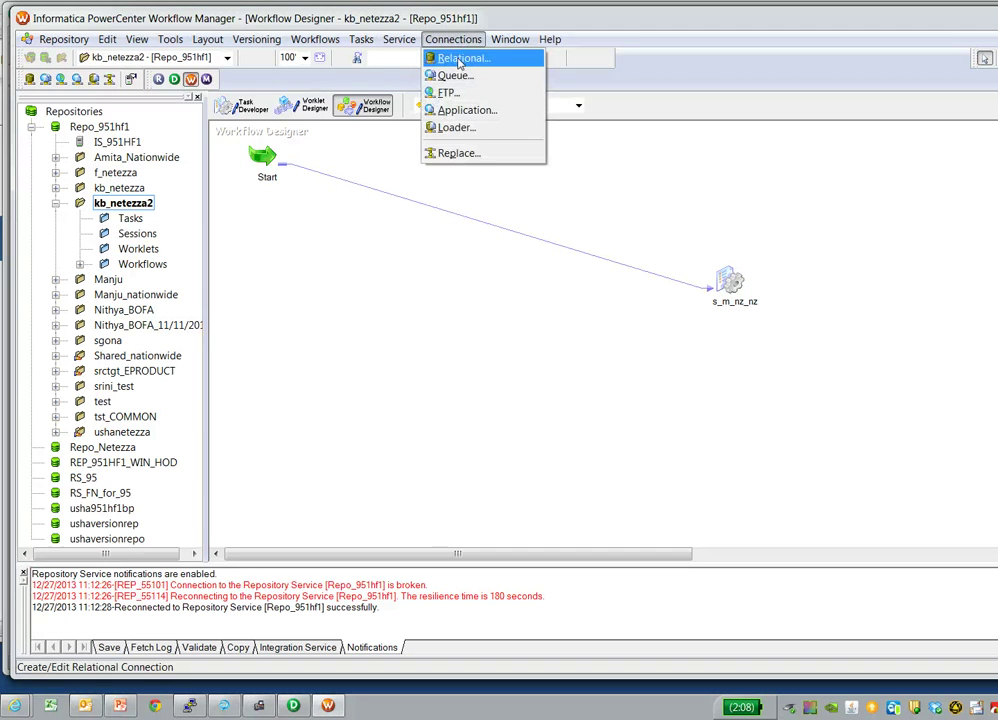
click(460, 59)
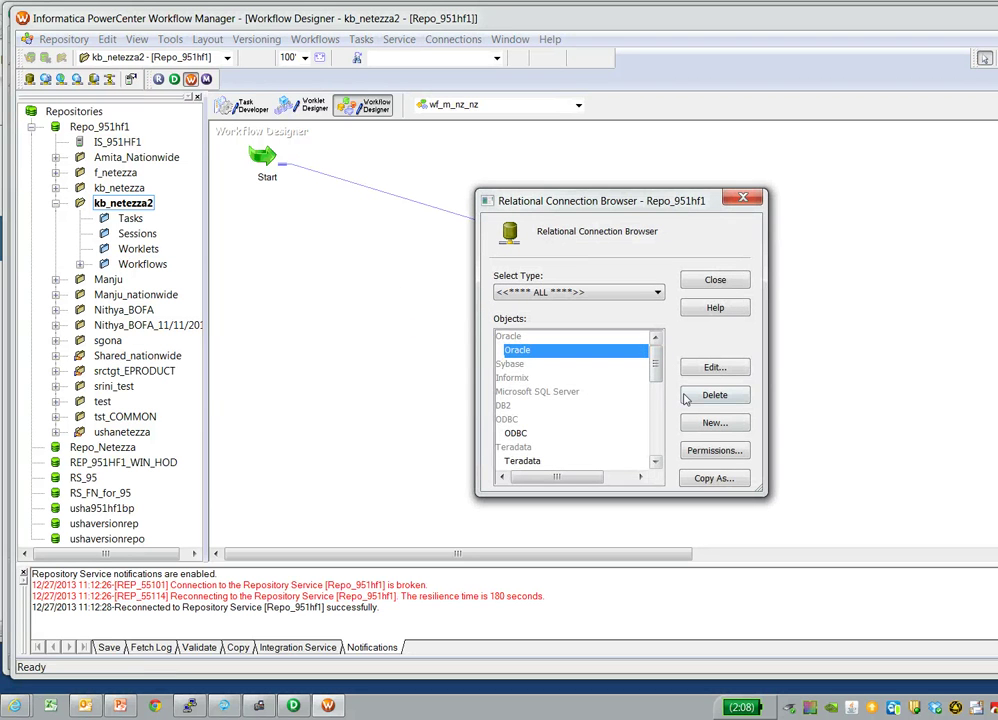
drag(657, 358, 657, 370)
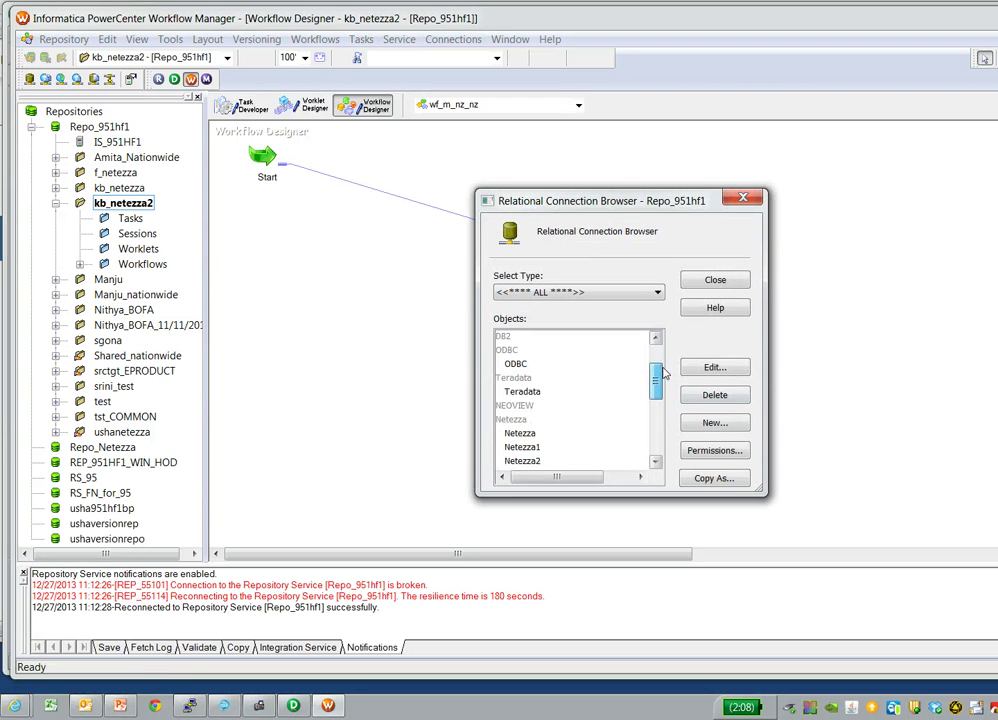
click(710, 428)
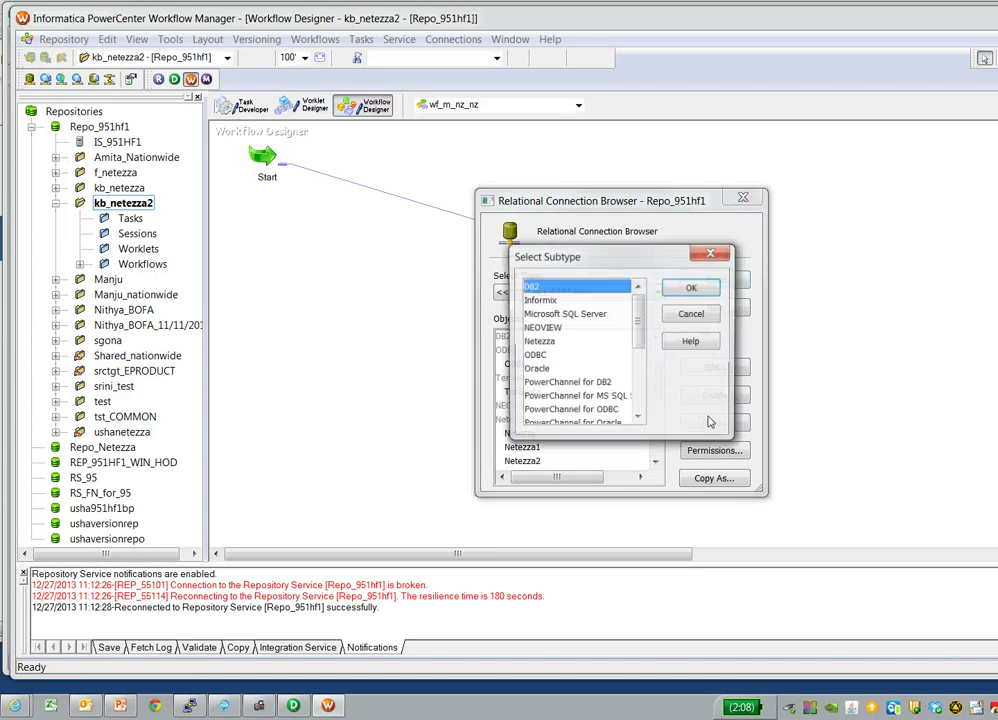
click(560, 341)
click(691, 287)
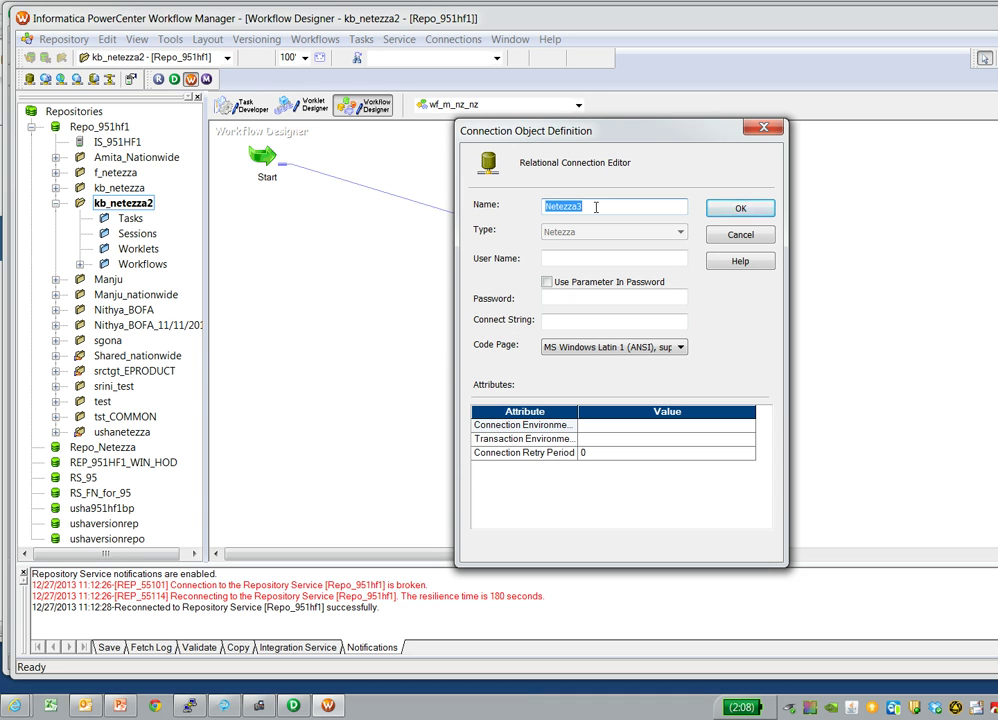
- Enter user name admin and the account password for the Netezza3 connection
click(566, 258)
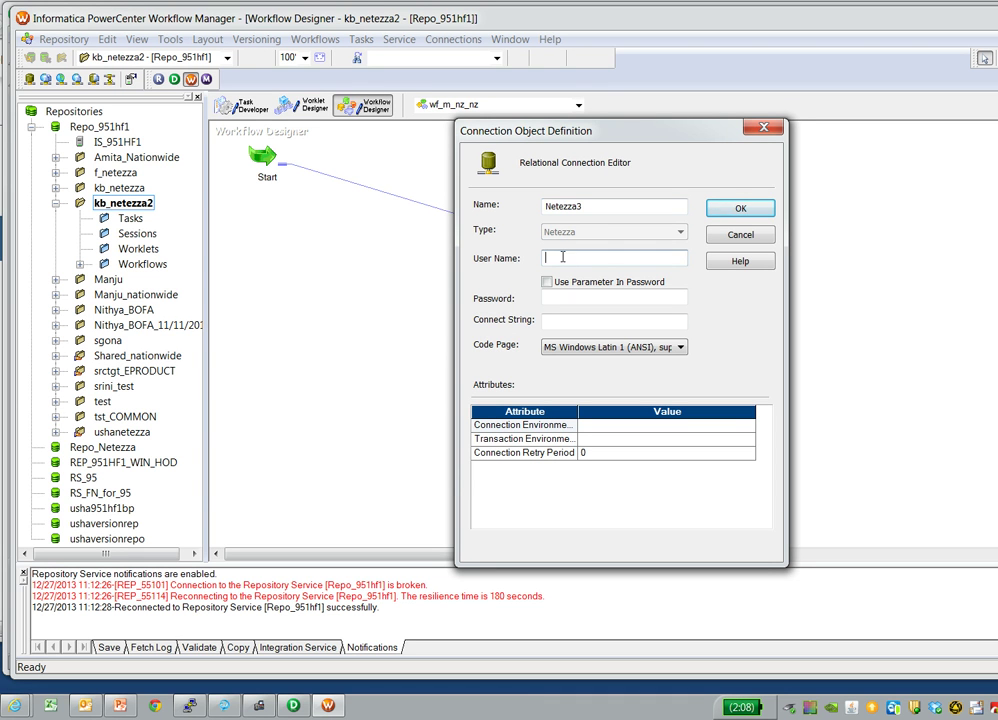
text(admin)
key(Tab)
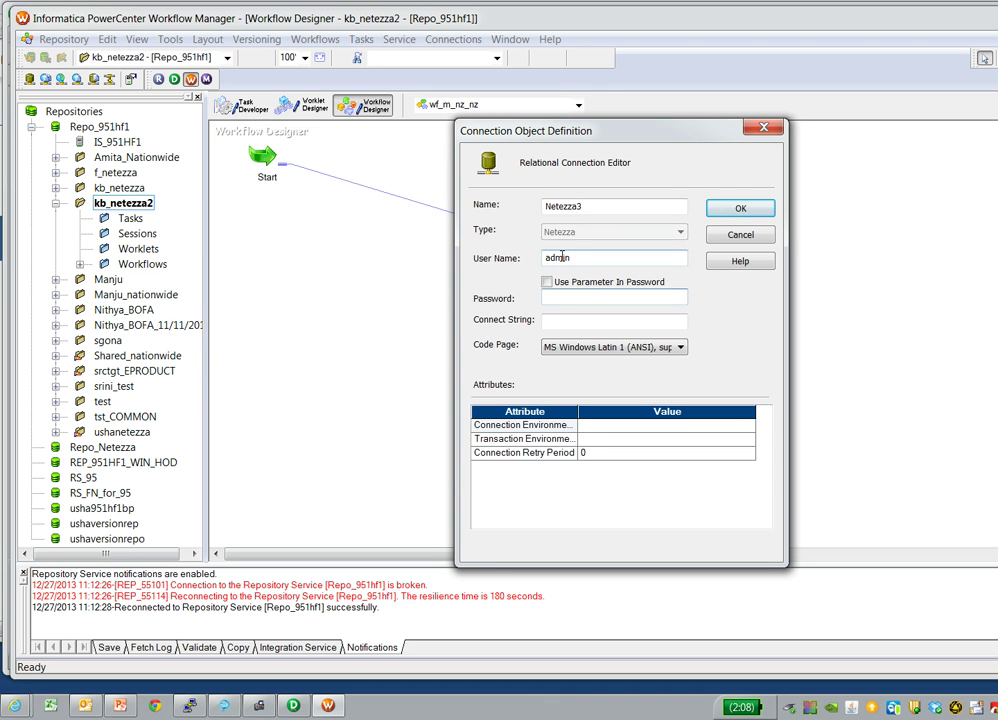
text(password)
click(565, 322)
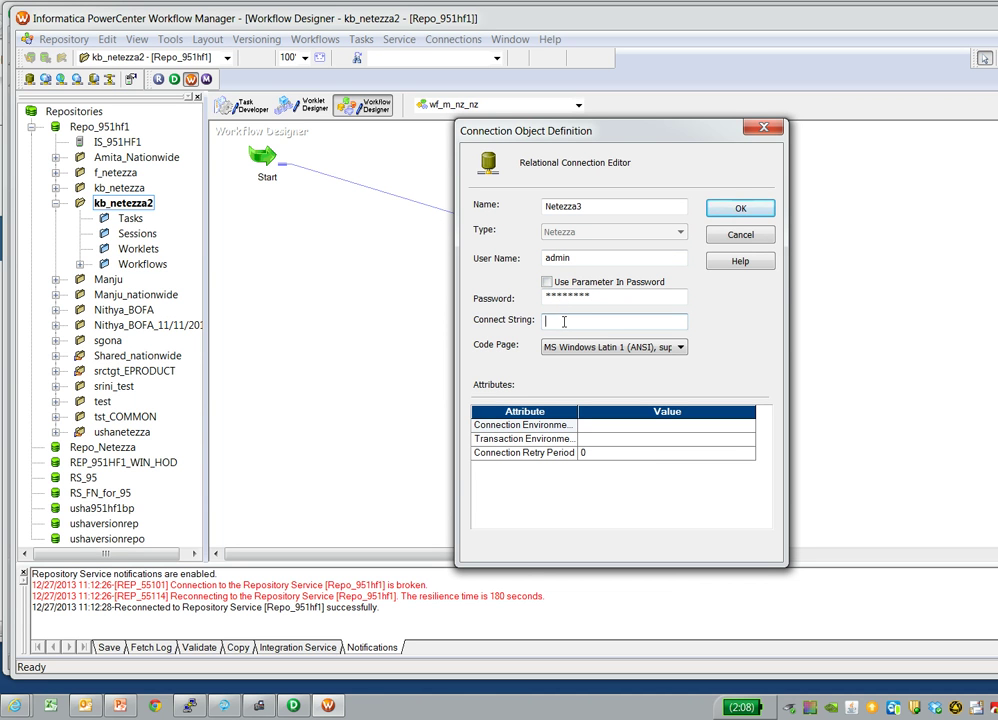
- Copy the NZSQLCLAVEY DSN from odbc.ini in PuTTY and save it as Netezza3's connect string
click(193, 707)
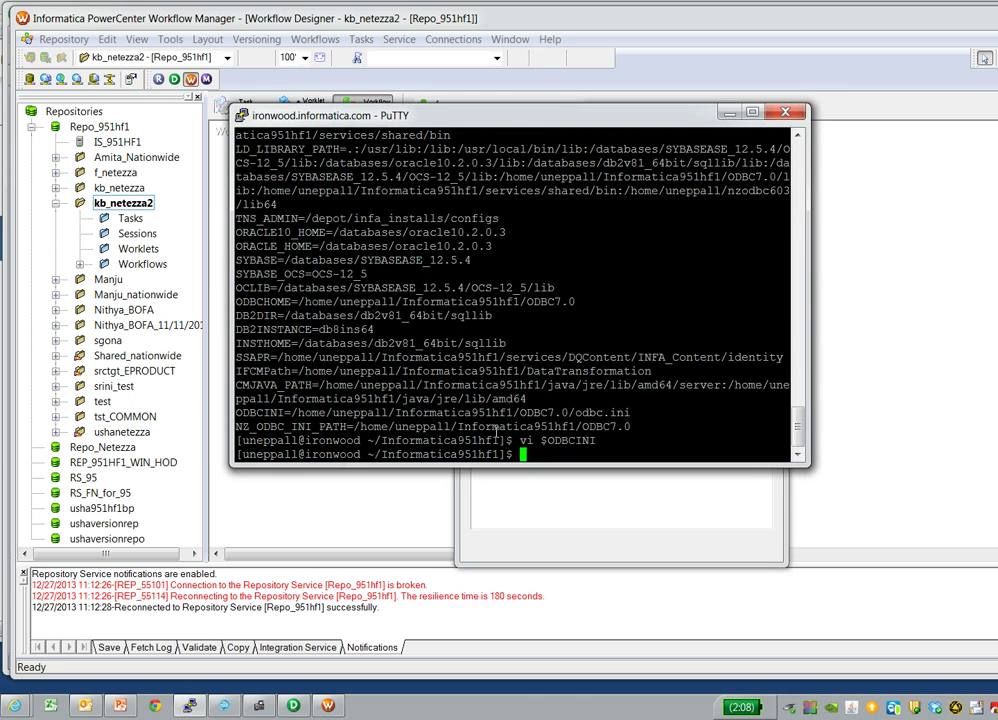
key(Up)
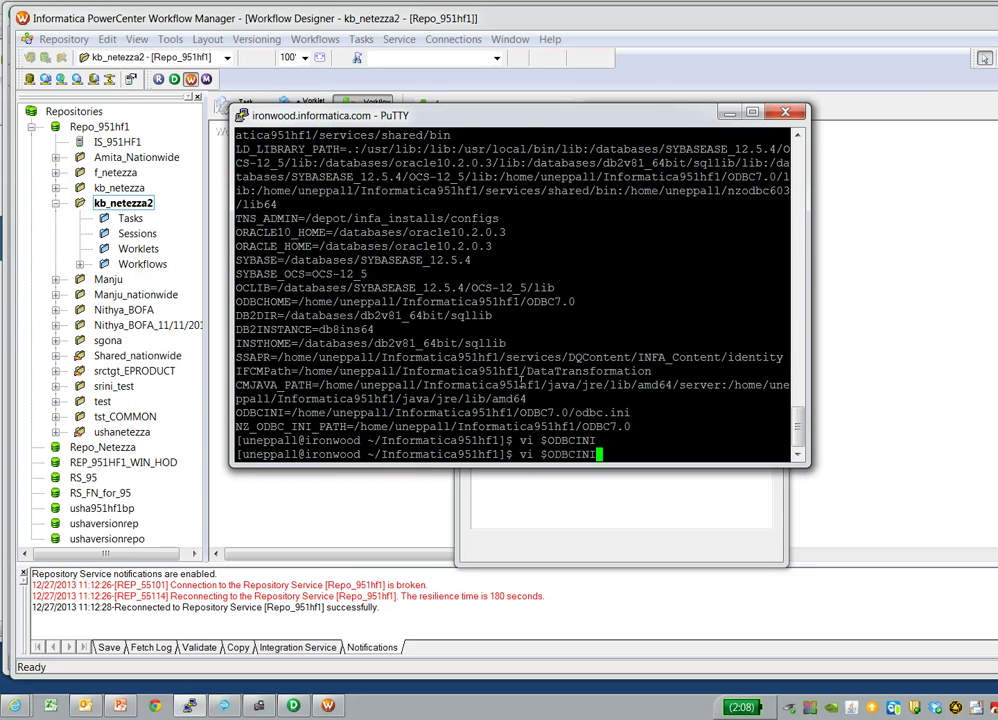
key(Return)
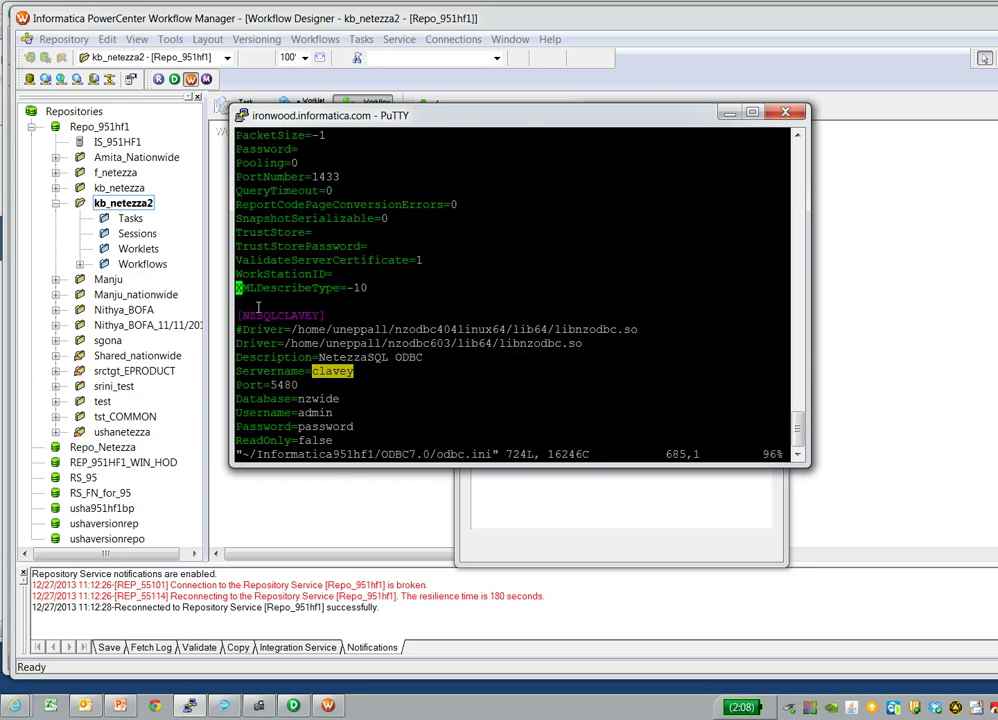
drag(243, 315, 317, 315)
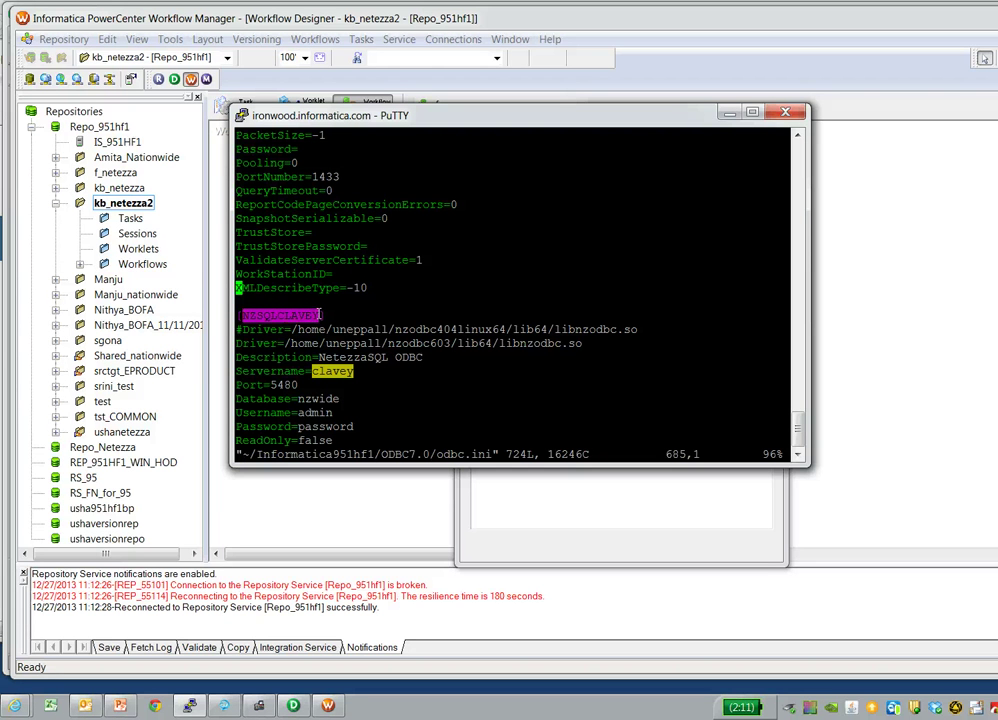
key(ctrl+c)
click(948, 297)
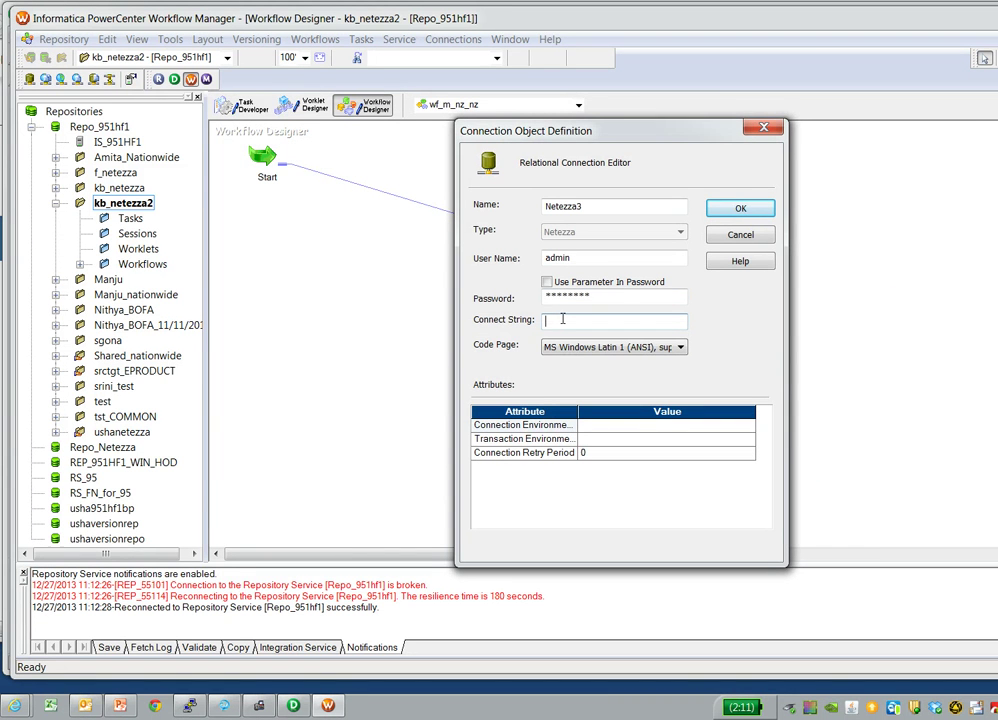
key(ctrl+v)
click(729, 207)
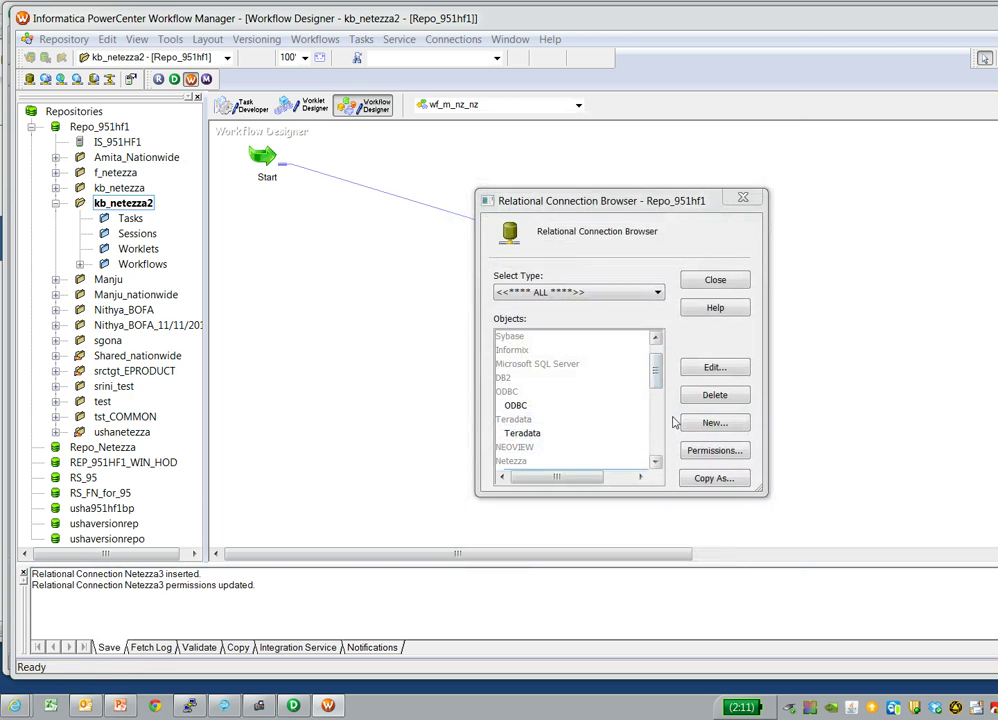
- In session s_m_nz_nz, set SQ_EMP to Netezza Bulk Reader using connection Netezza1
click(745, 201)
double_click(728, 277)
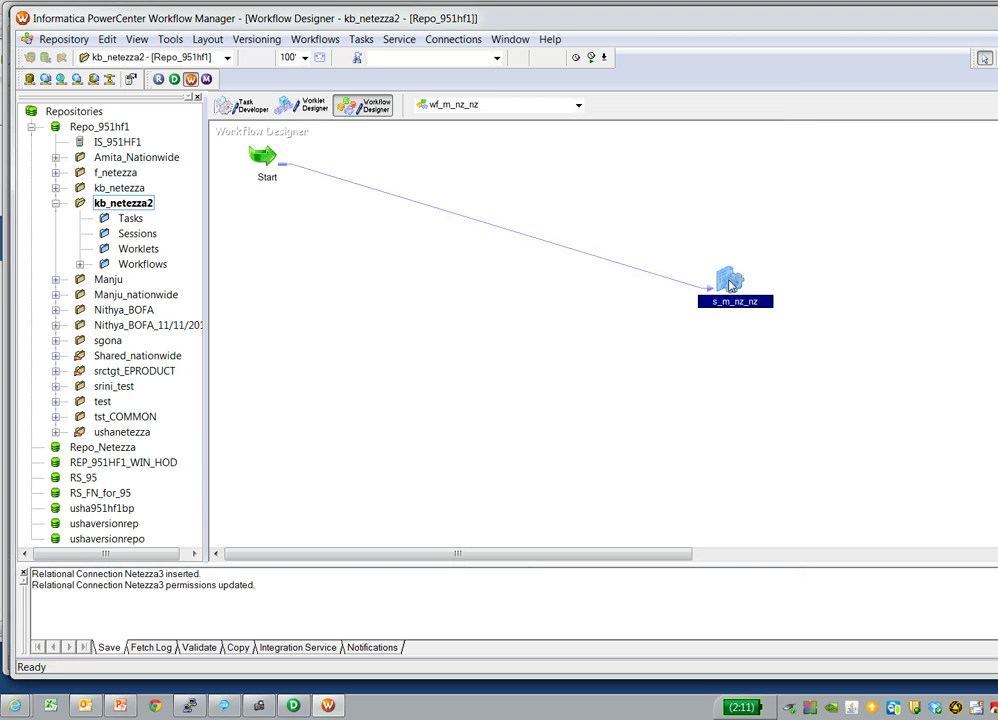
click(414, 159)
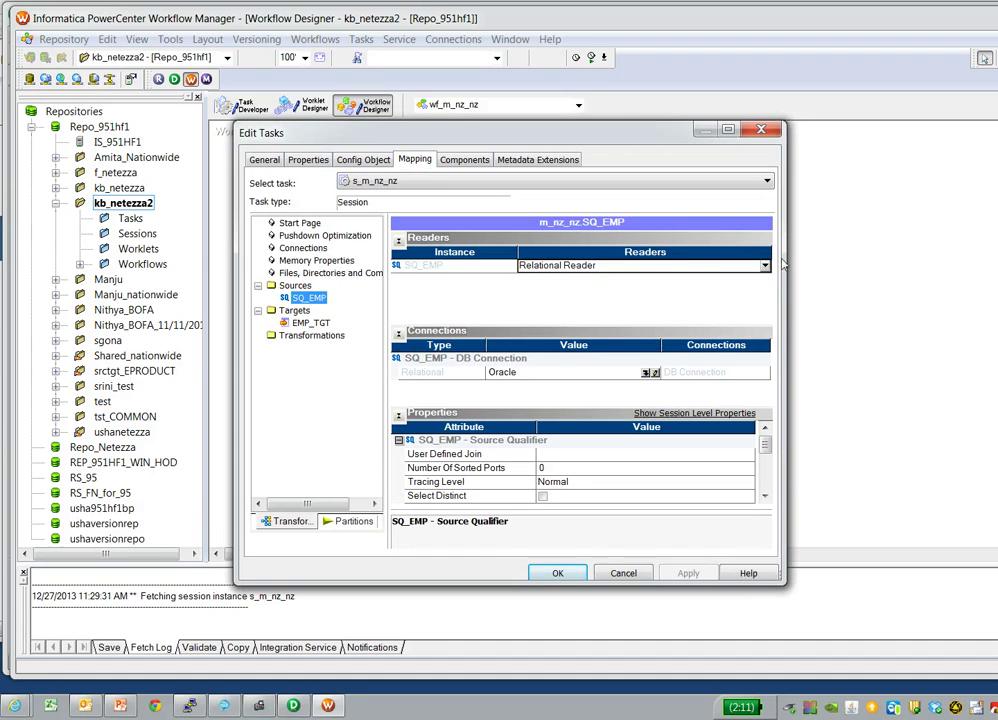
click(765, 265)
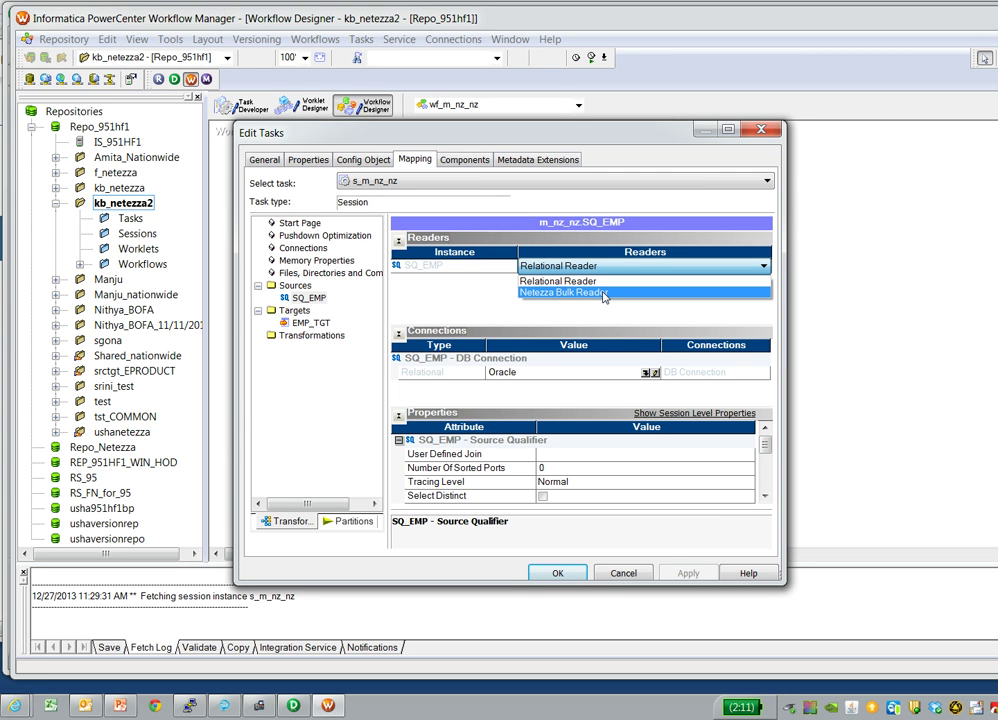
click(615, 293)
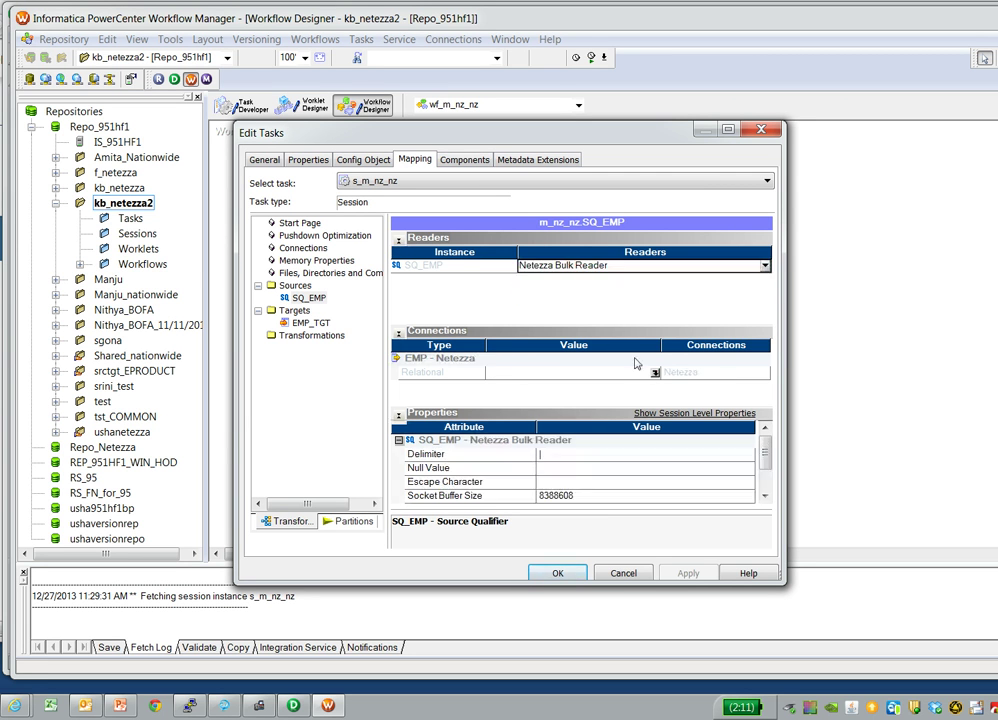
click(655, 373)
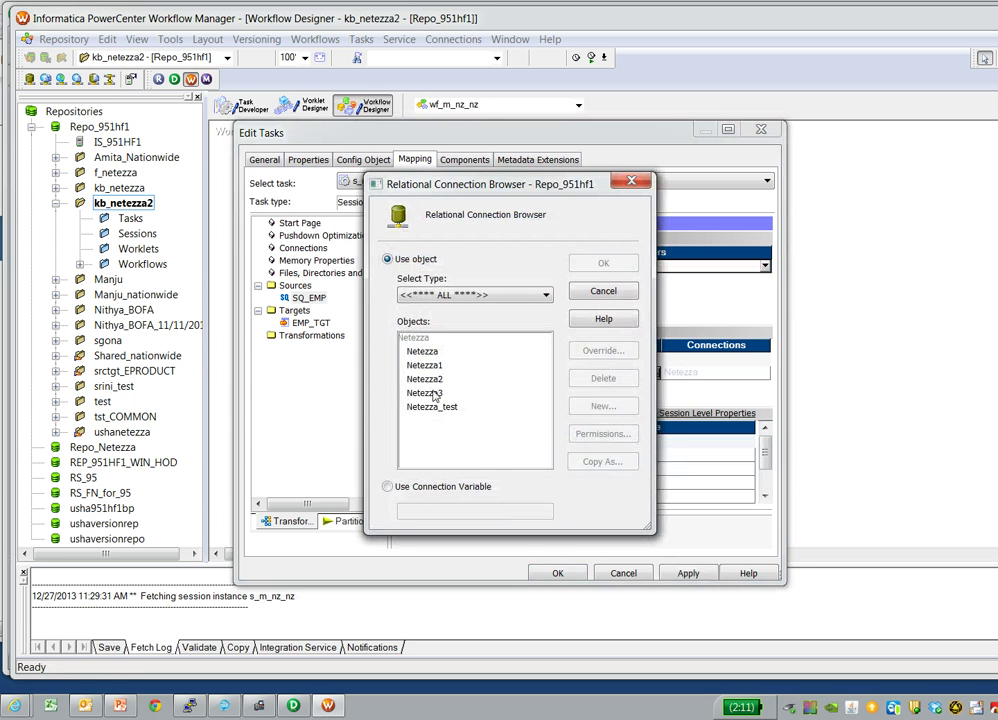
click(428, 366)
click(604, 263)
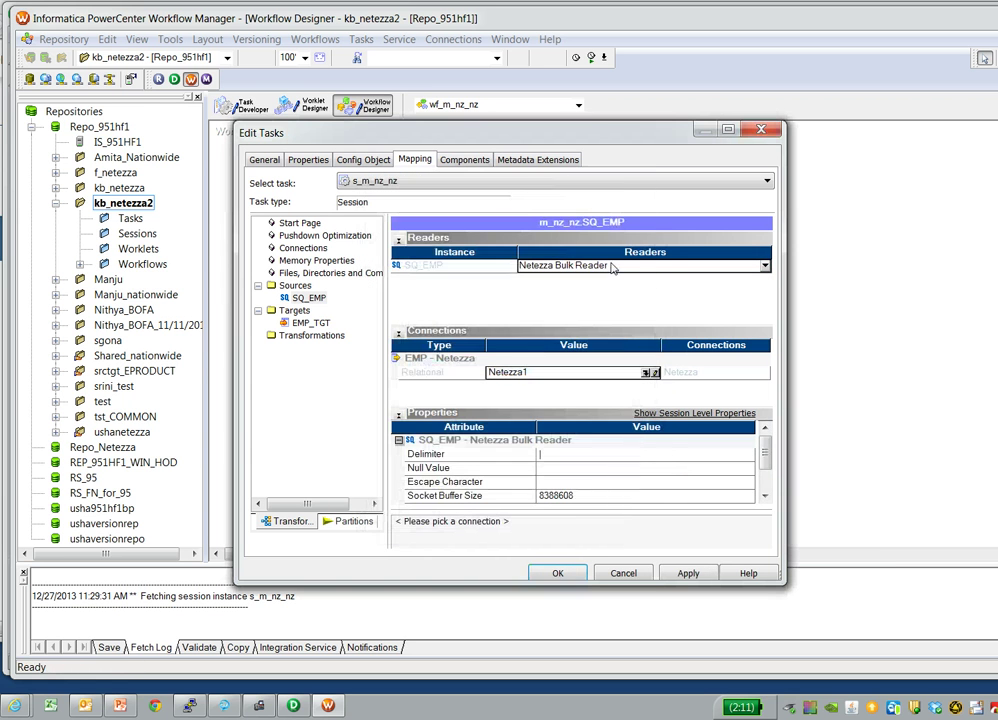
- Set target EMP_TGT to Netezza Bulk Writer using connection Netezza1 and accept the session changes
click(311, 323)
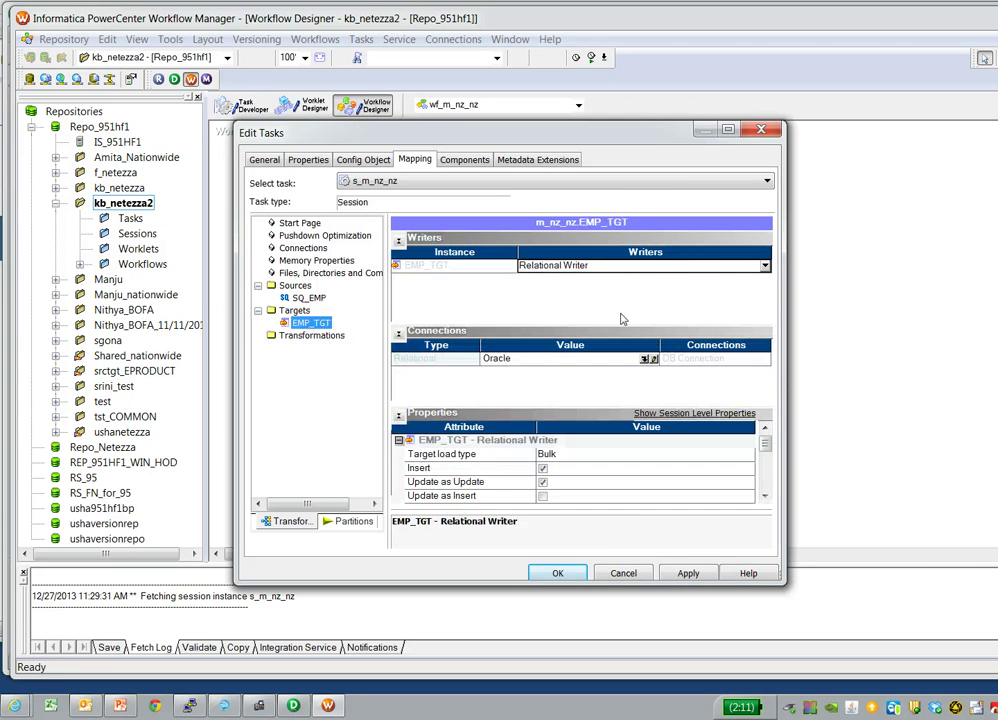
click(764, 266)
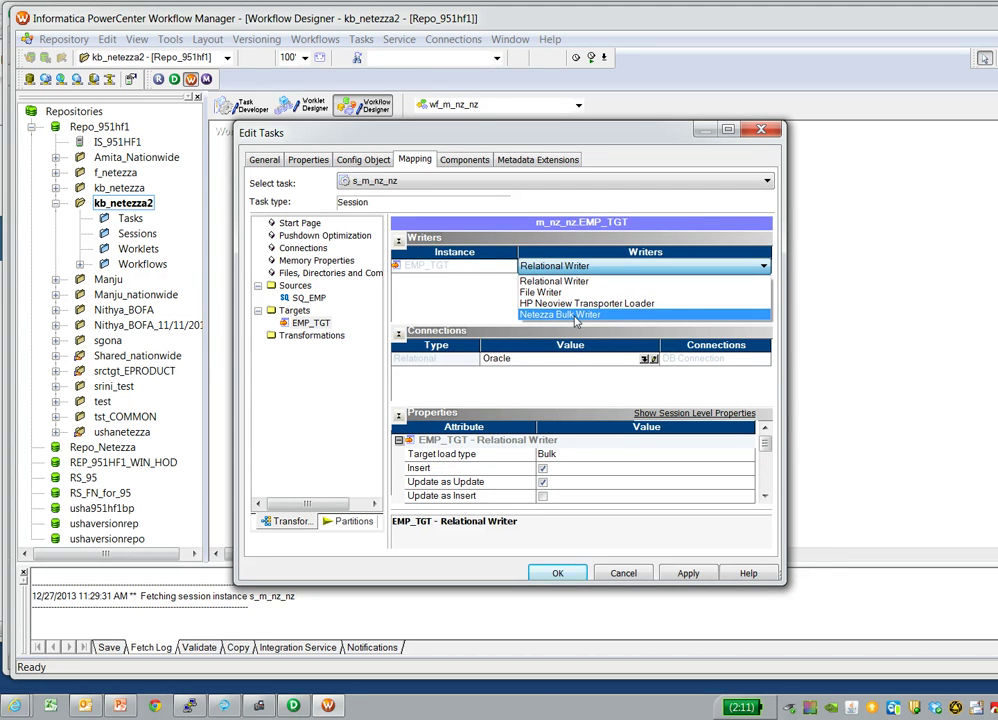
click(575, 318)
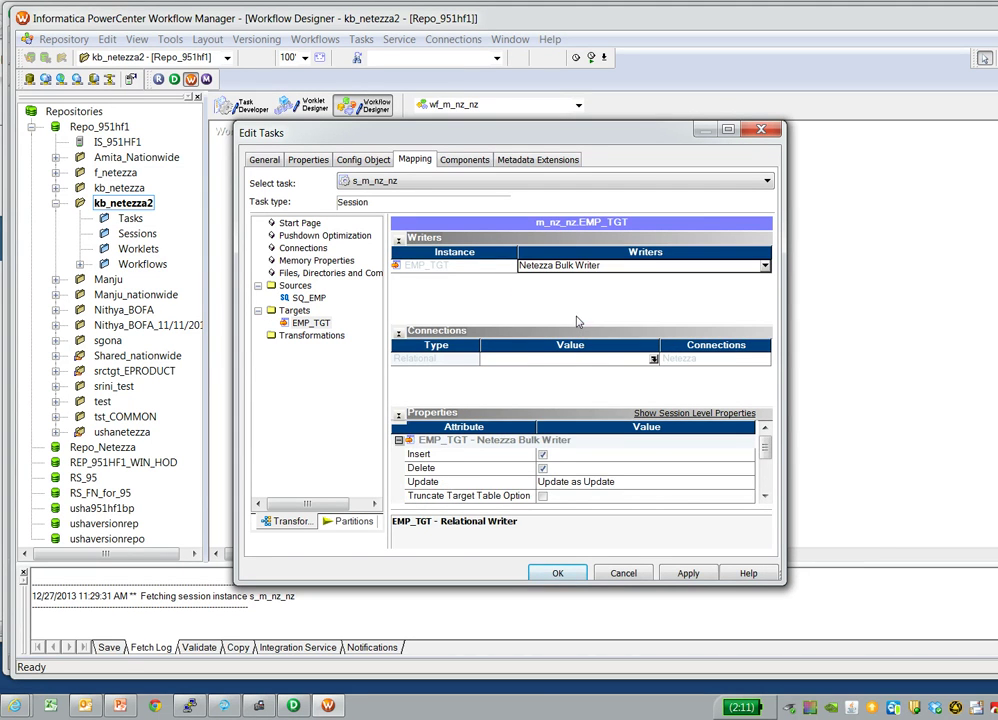
click(653, 361)
click(424, 366)
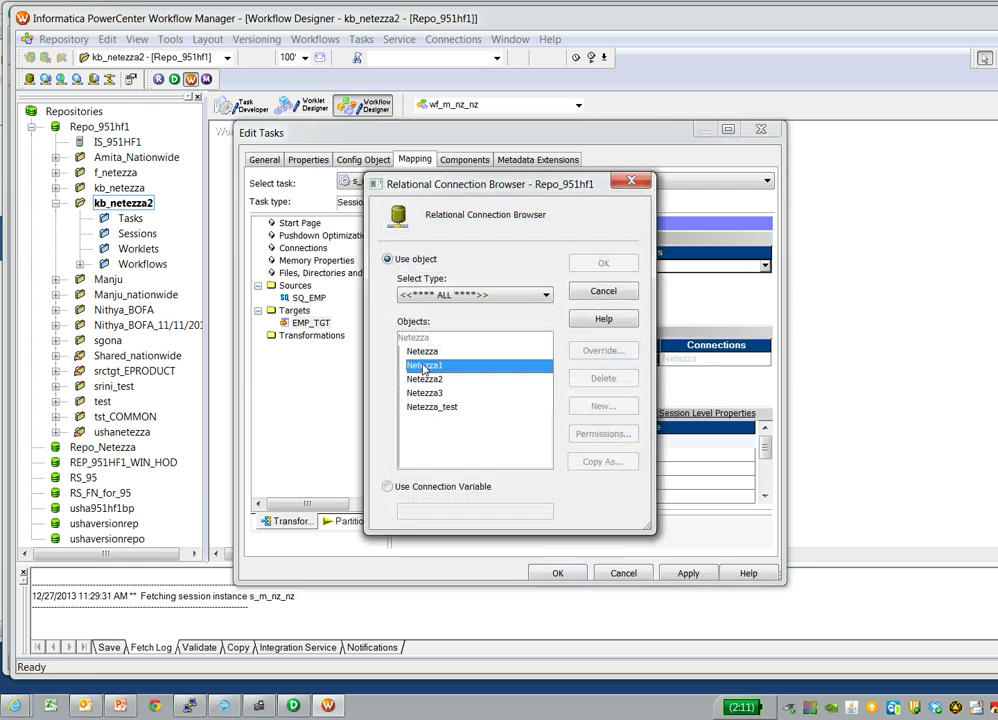
click(612, 264)
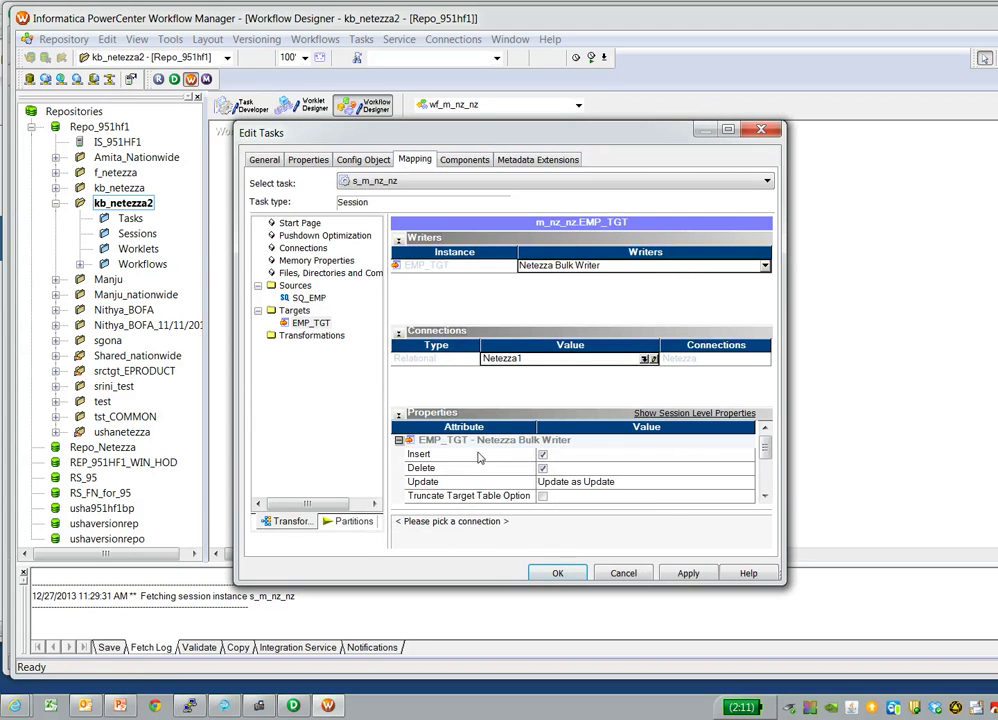
drag(765, 450, 766, 476)
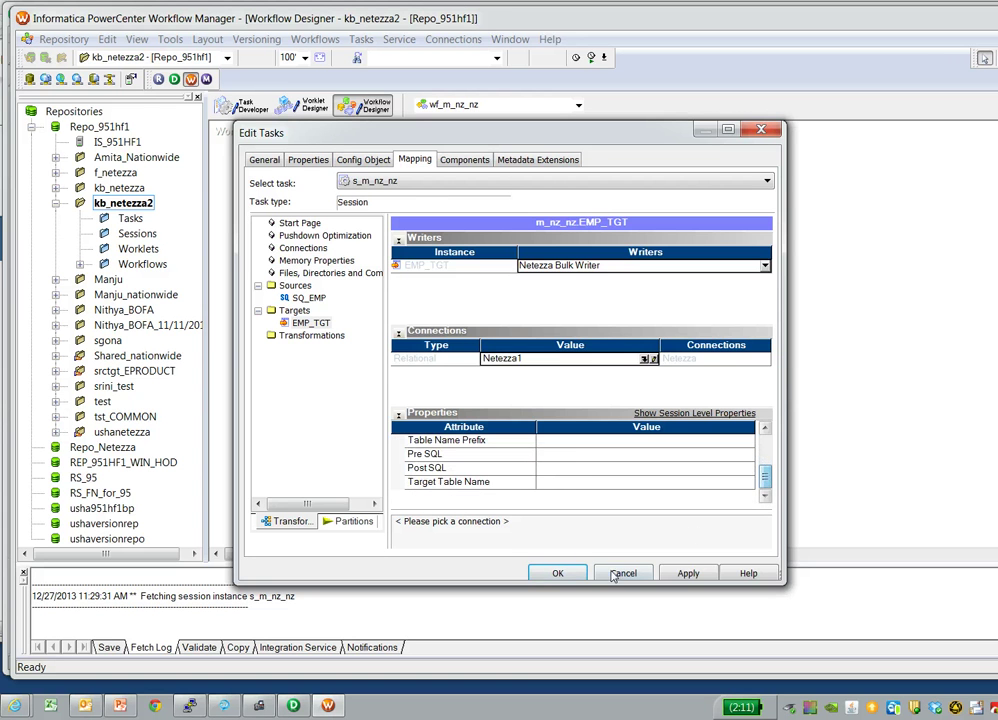
click(562, 573)
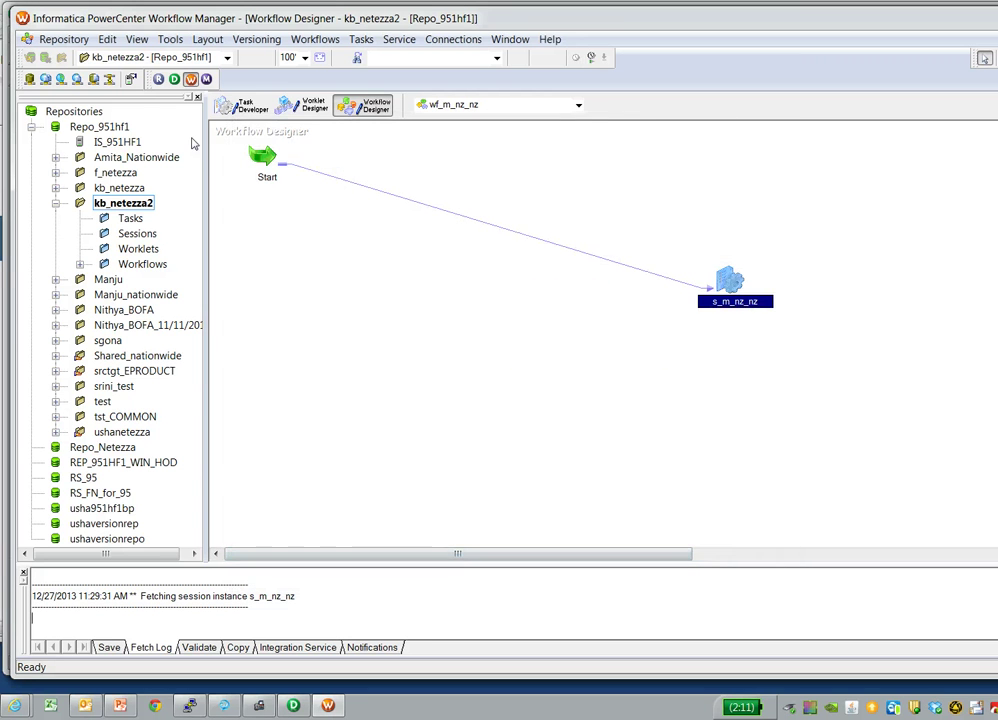
- Save wf_m_nz_nz to the repository and start the workflow
click(66, 39)
click(67, 248)
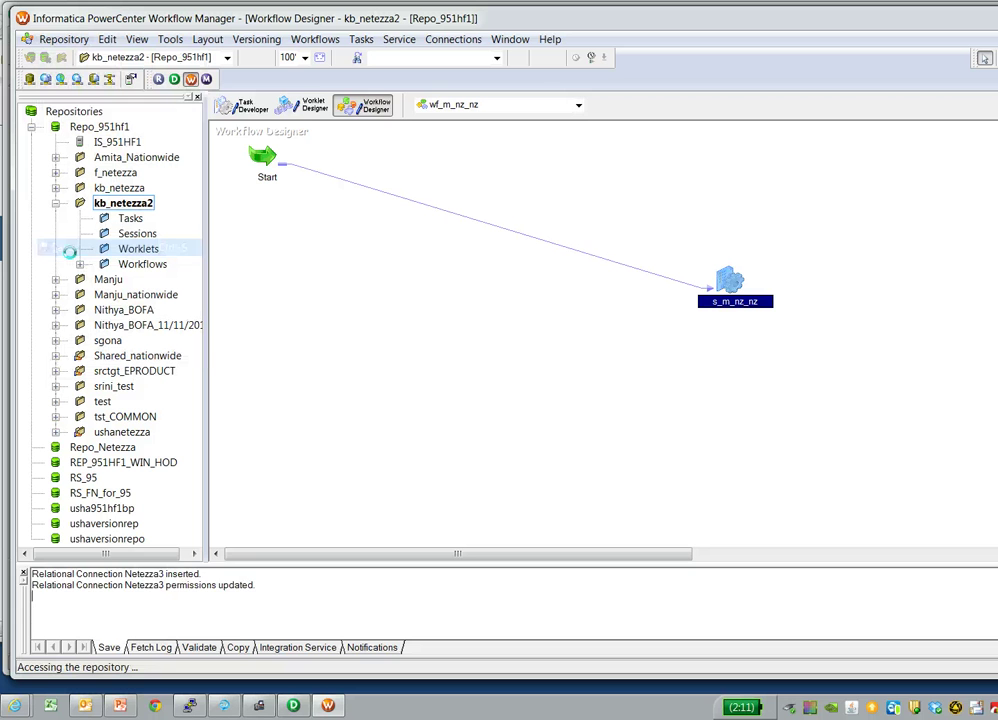
right_click(537, 351)
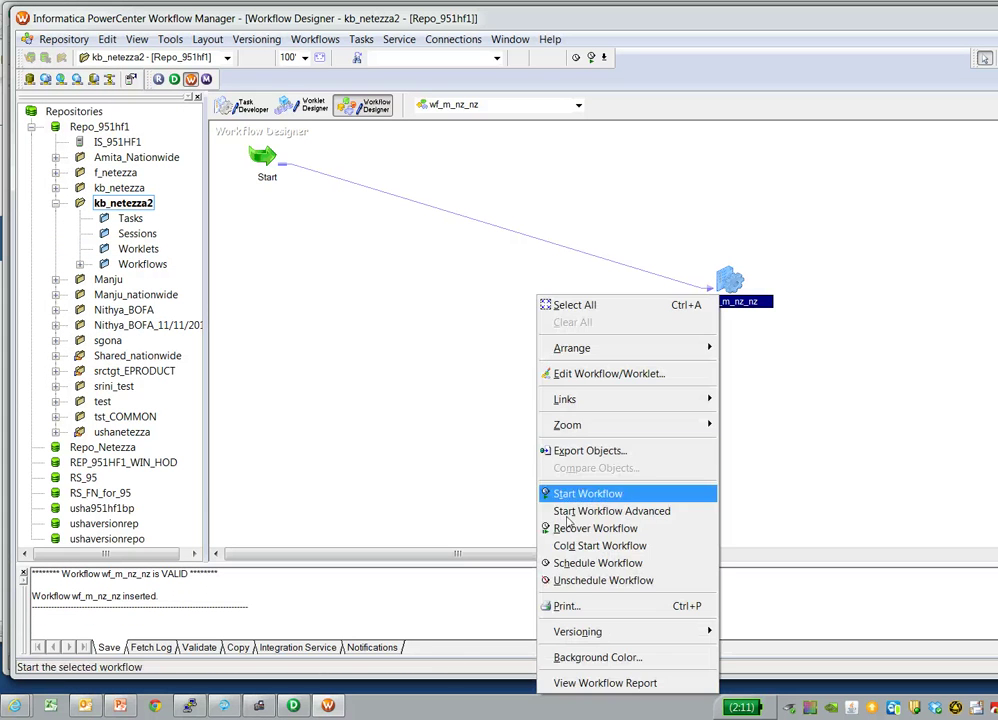
click(574, 493)
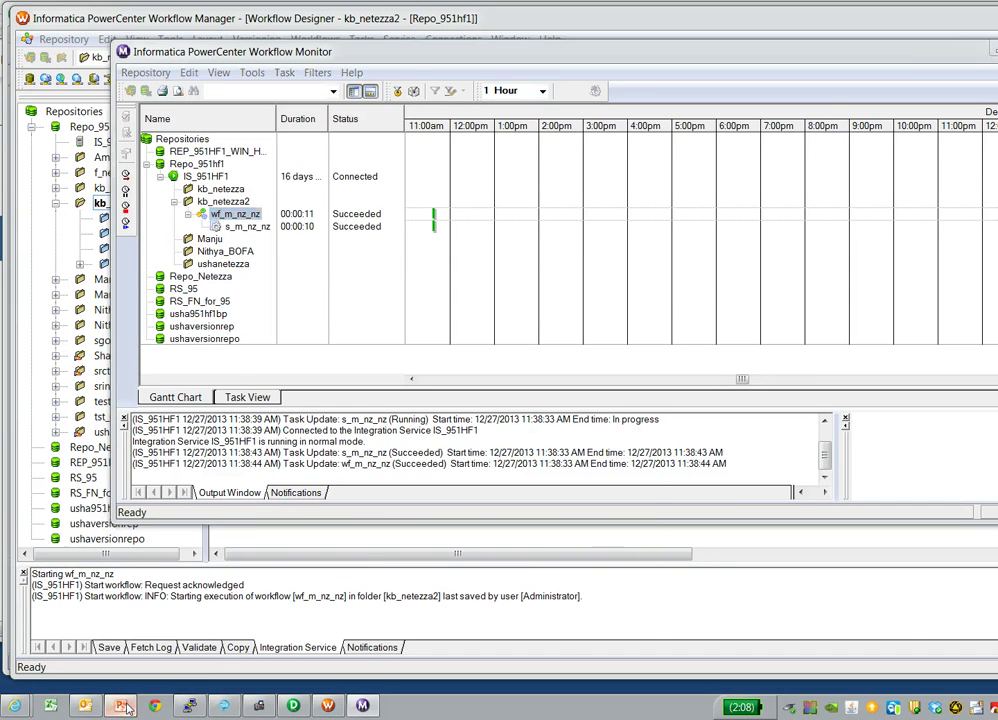
- Start the PWXNetezza.pptx slideshow and advance to the server-side connectivity slide
key(alt+Tab)
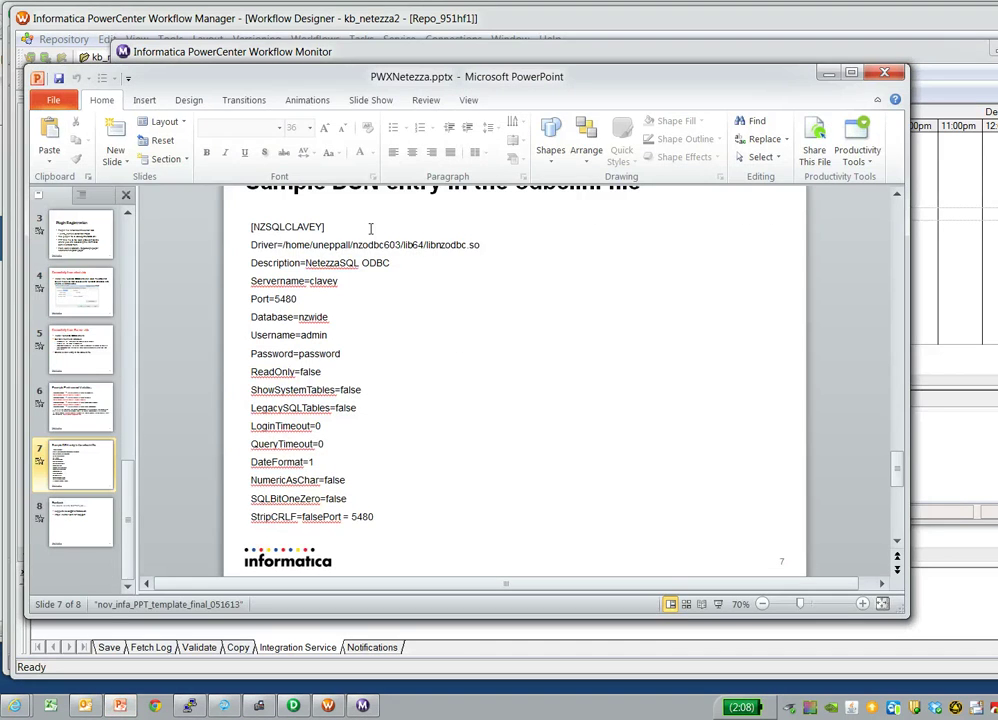
key(F5)
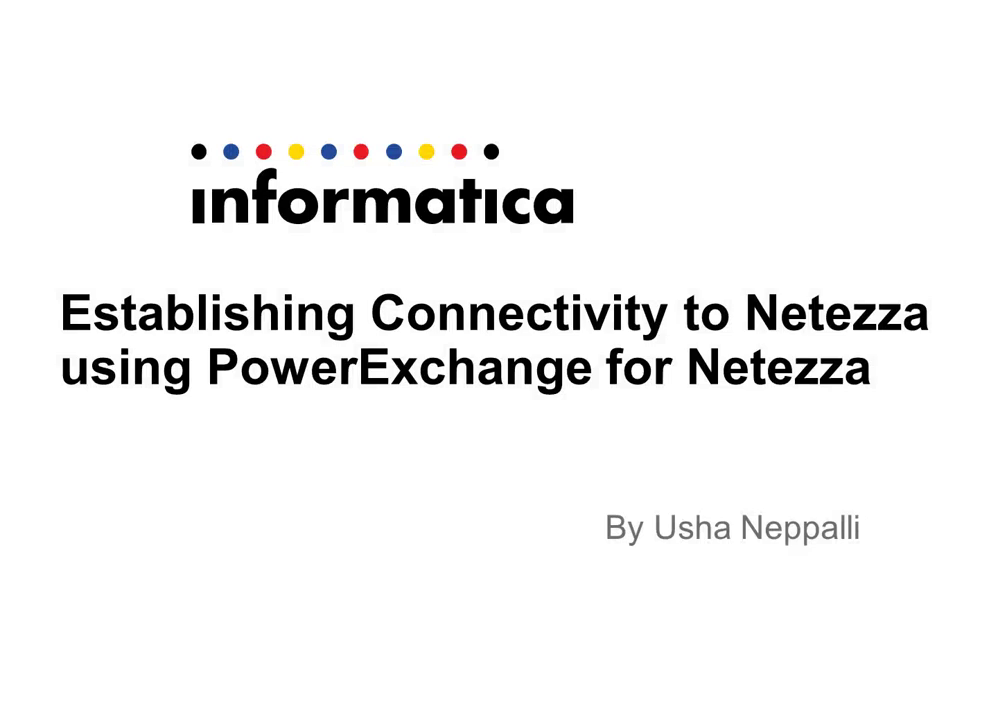
key(Right)
key(Right)
key(Right)
key(Right)
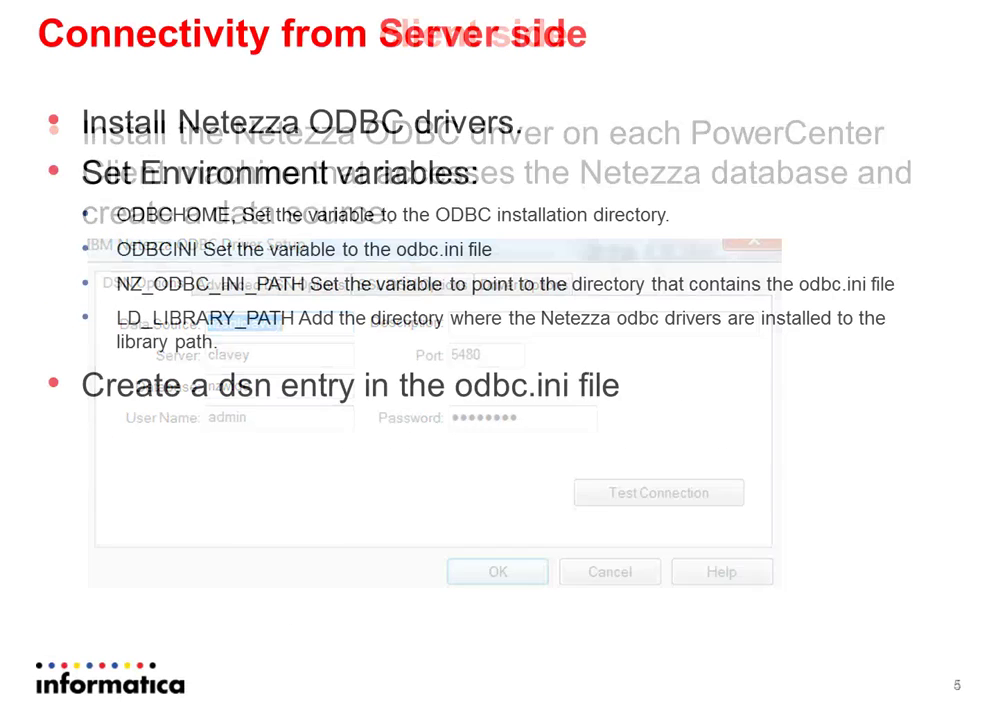